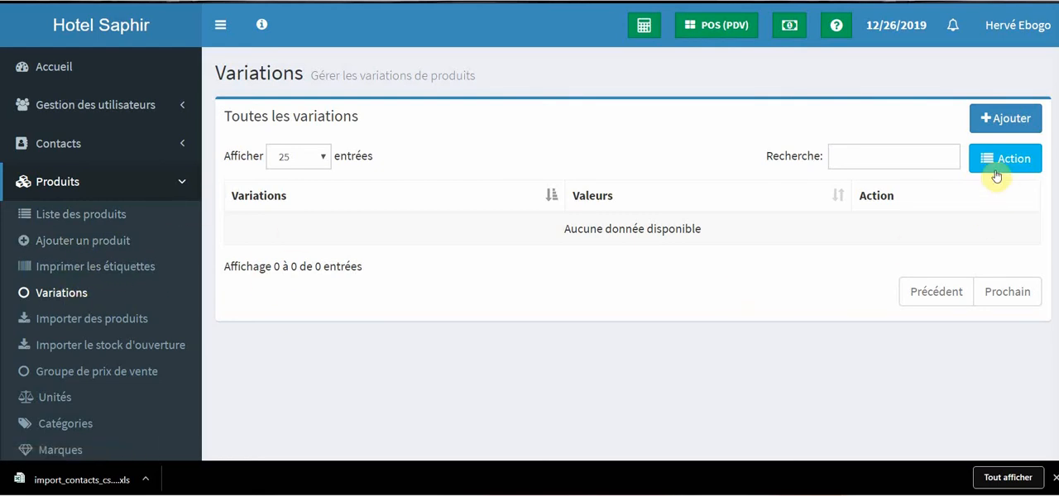
Start a new product variation and name it Chambre.
left_click(1011, 122)
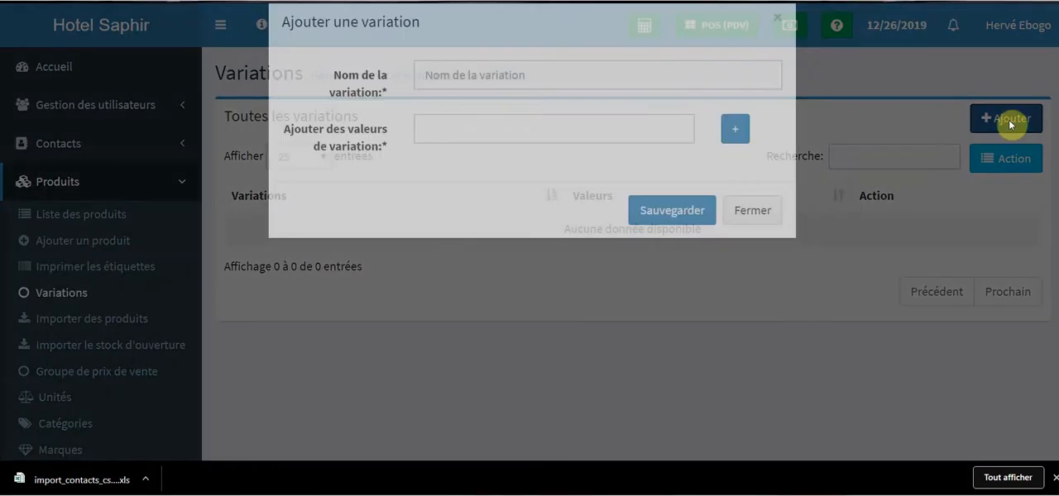
left_click(530, 109)
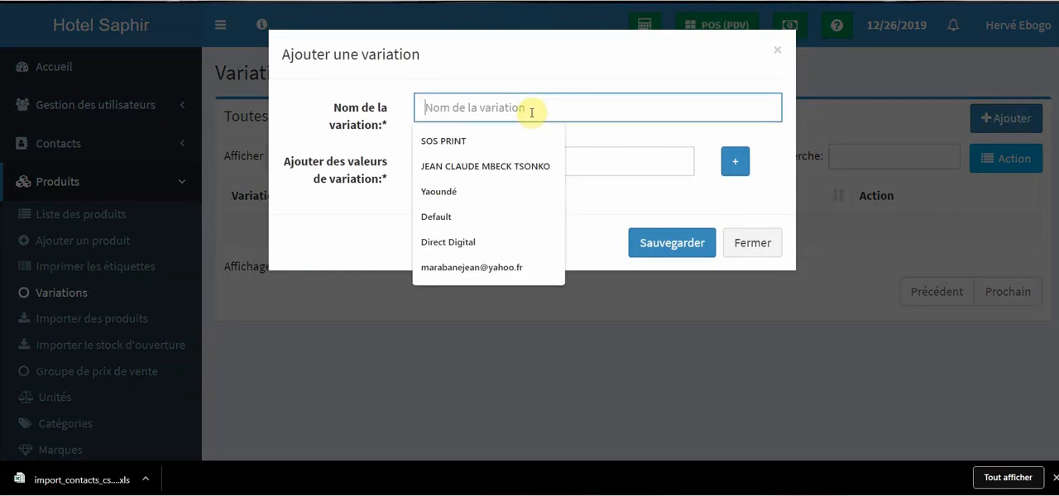
type("C")
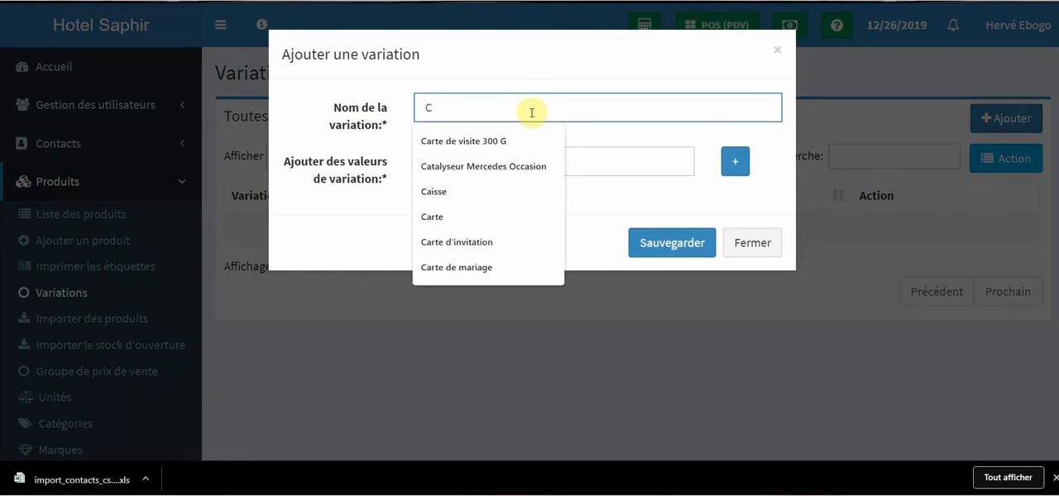
type("H")
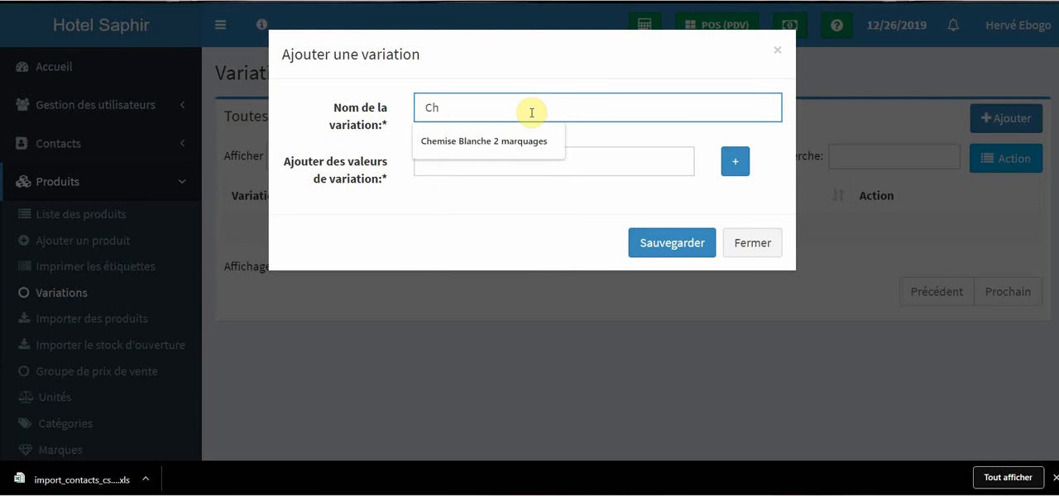
type("ambre")
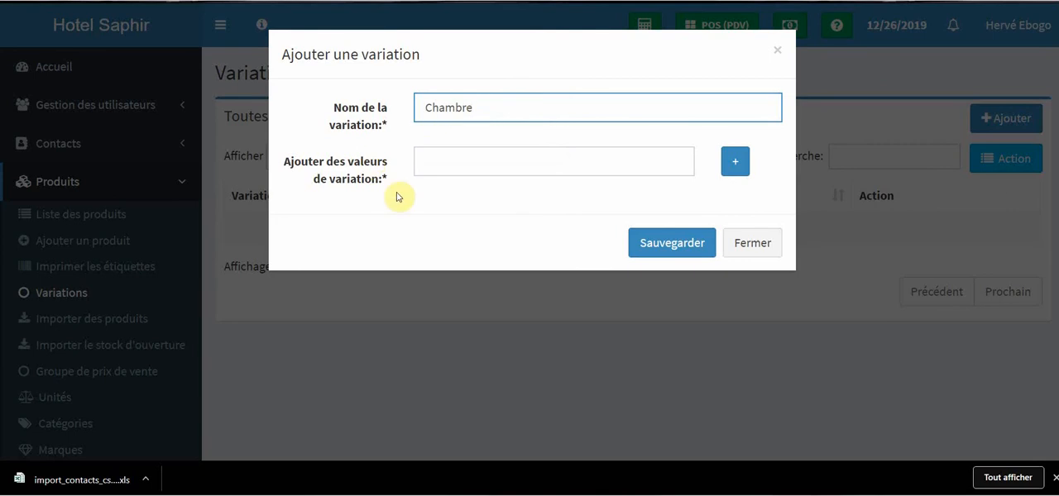
Give the Chambre variation the single value 1 and save it.
left_click(480, 163)
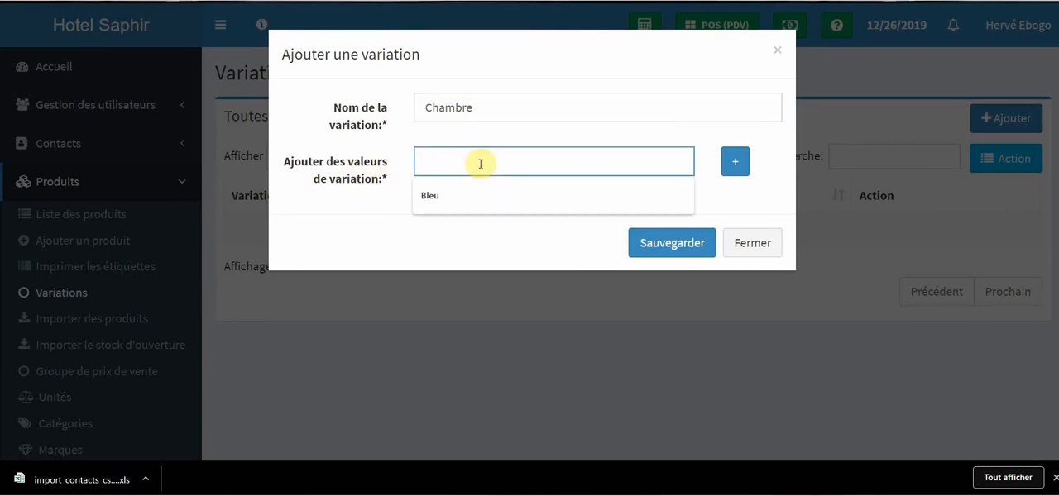
type("1")
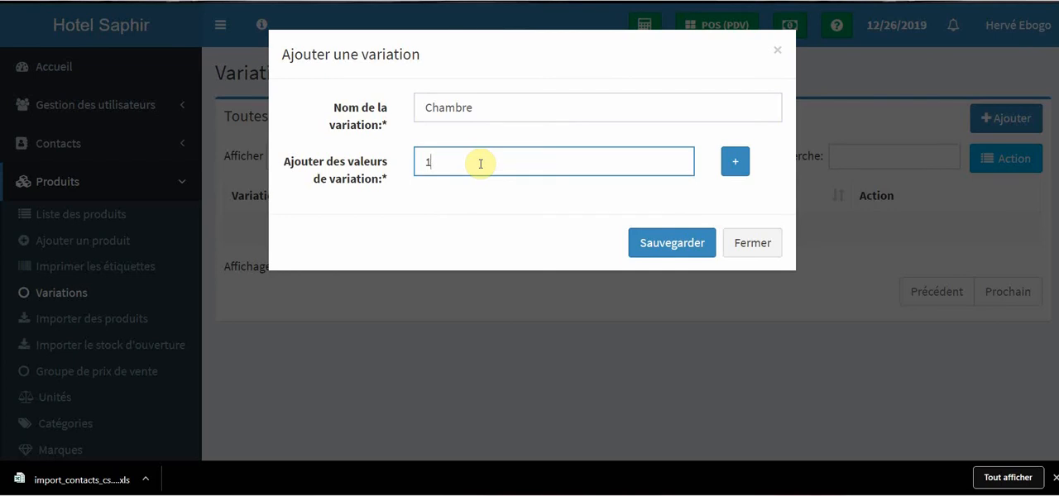
left_click(735, 161)
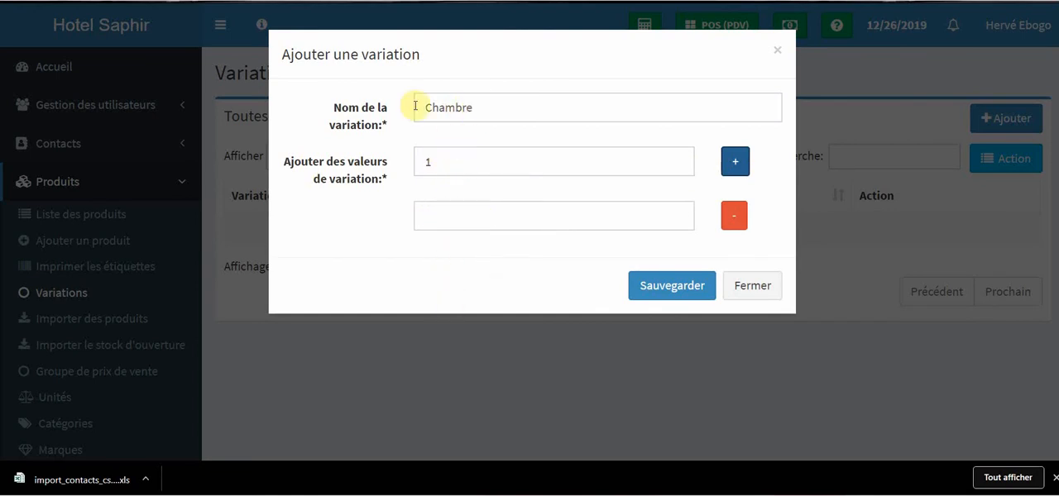
left_click(724, 217)
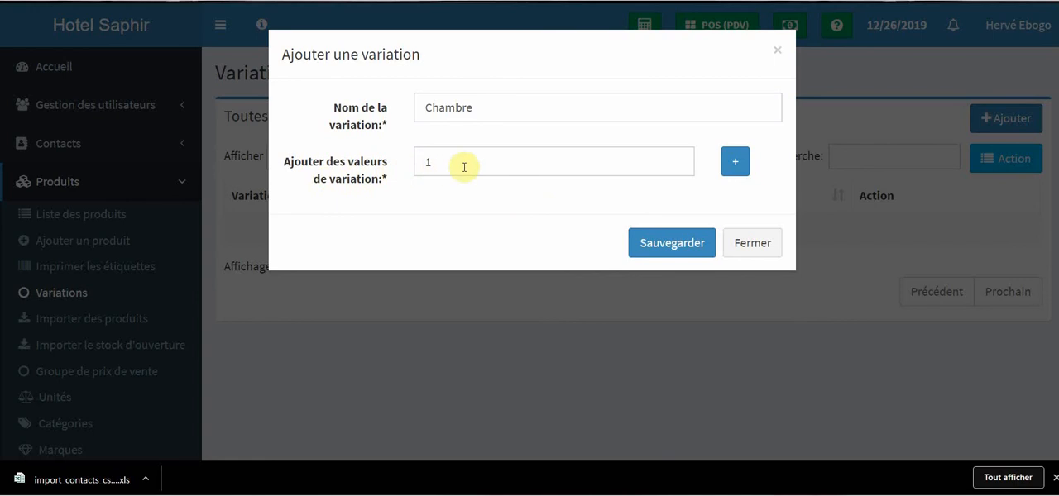
left_click(675, 247)
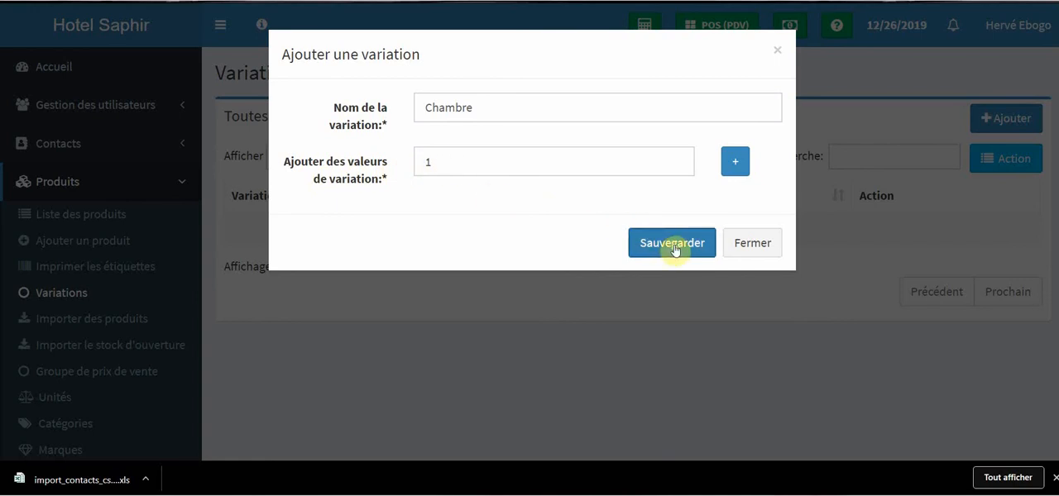
left_click(672, 244)
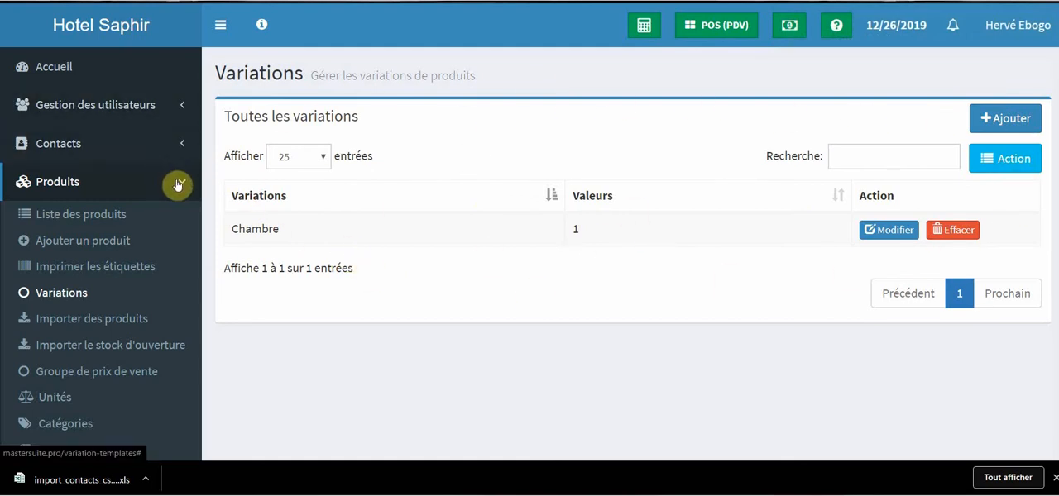
Start a new product named Chambre and set its unit to Pieces (Pc(s)).
left_click(103, 242)
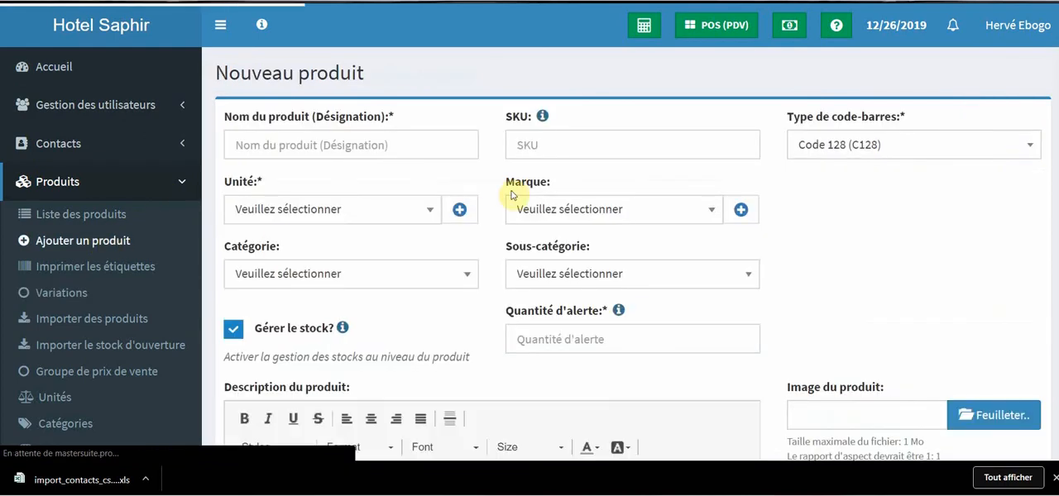
left_click(361, 144)
type("Chr")
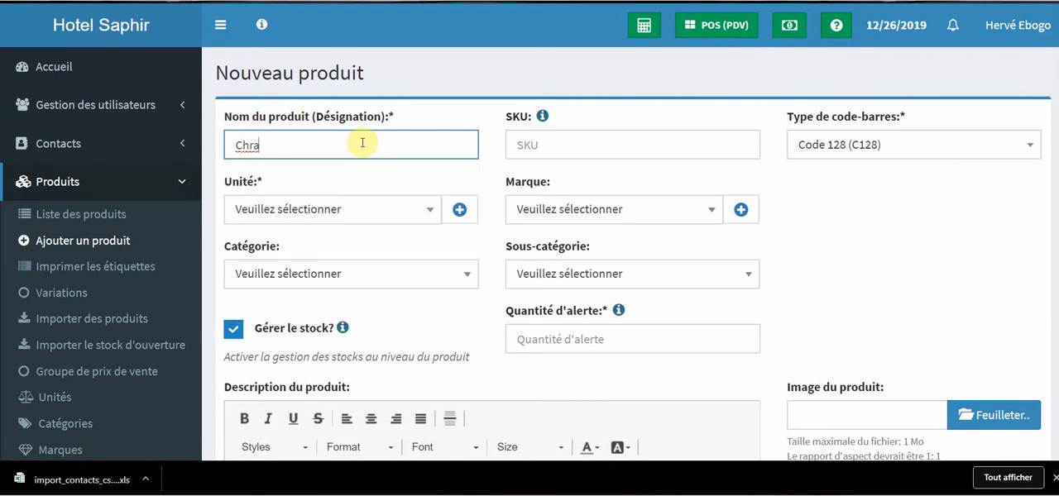
key("BackSpace")
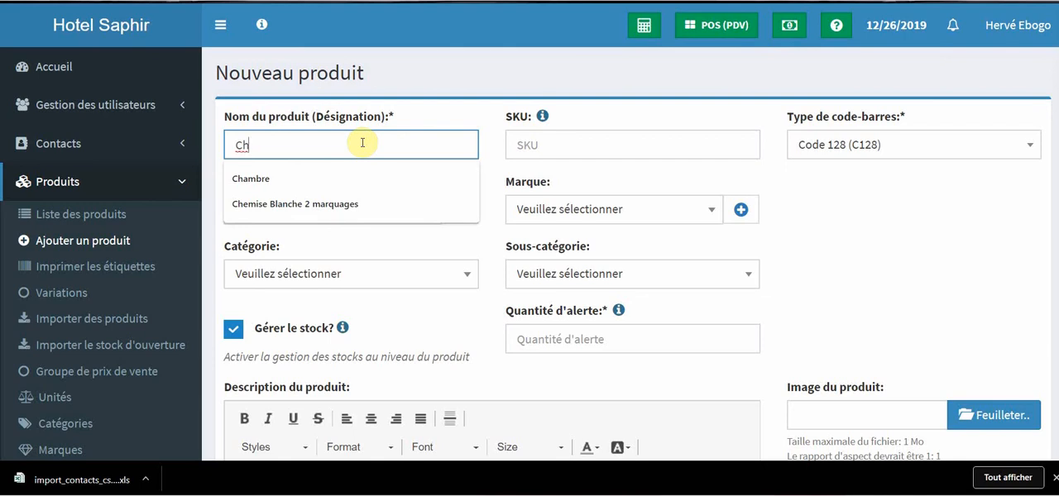
type("a")
left_click(347, 177)
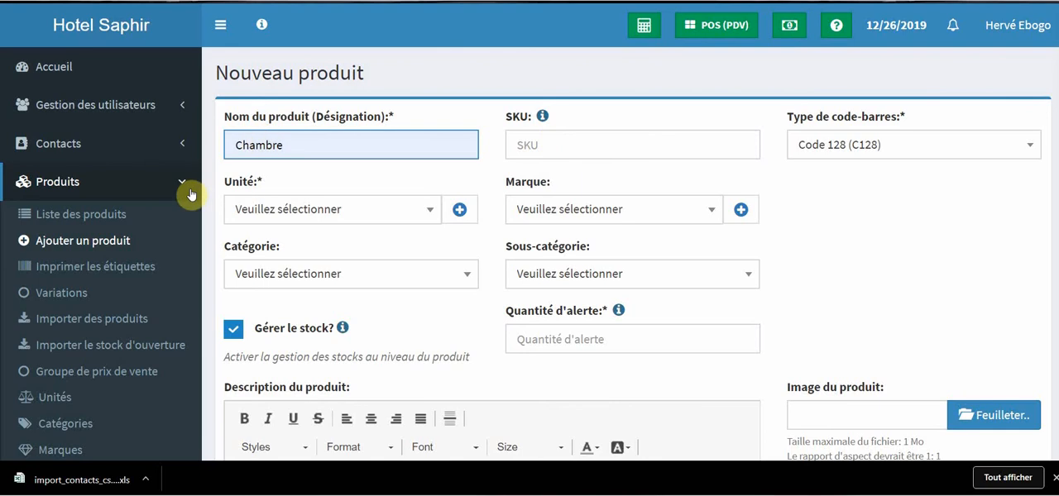
left_click(296, 217)
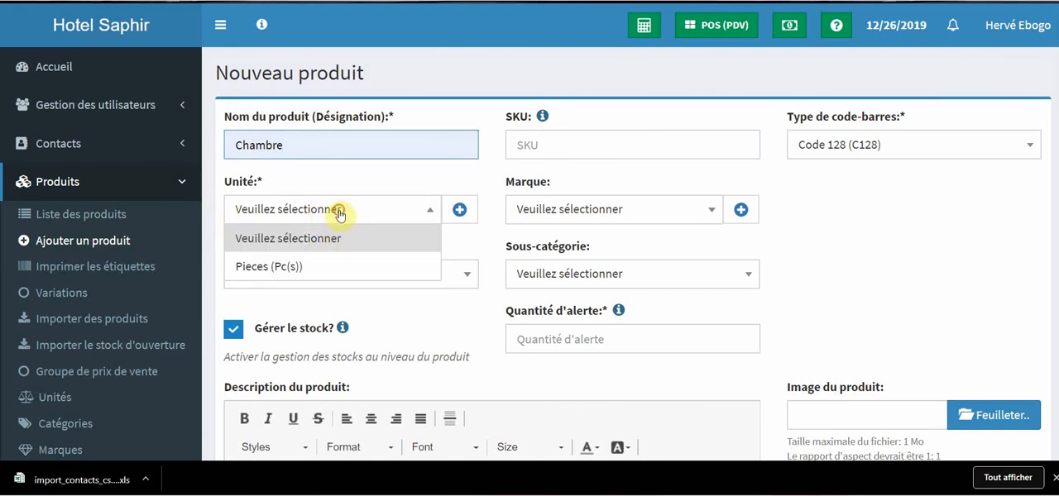
left_click(331, 262)
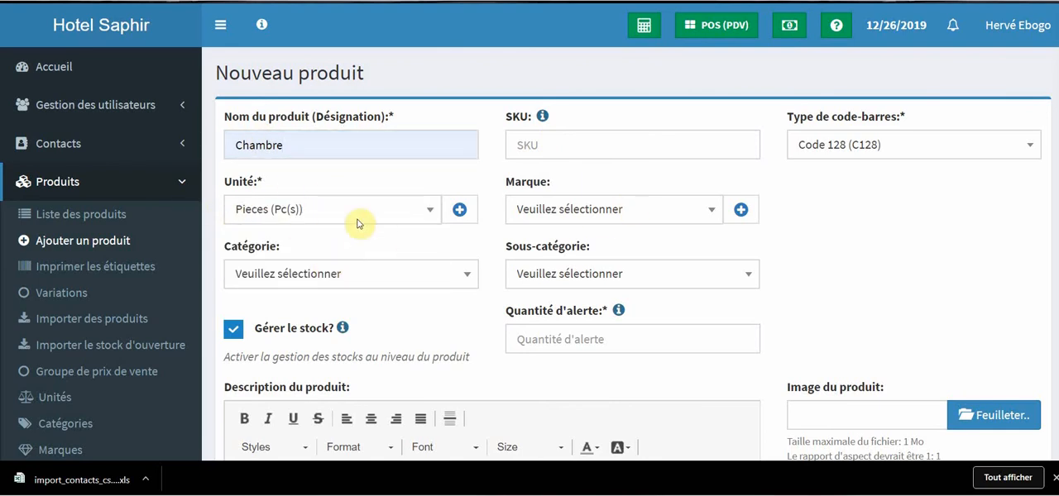
Create and save a unit named Unité with short name Nt and decimals allowed (Oui).
left_click(459, 210)
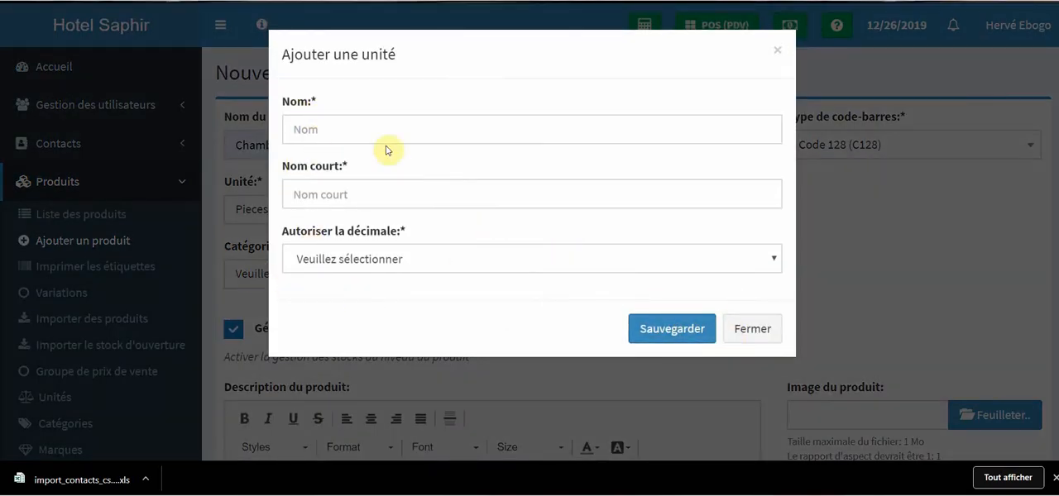
left_click(363, 126)
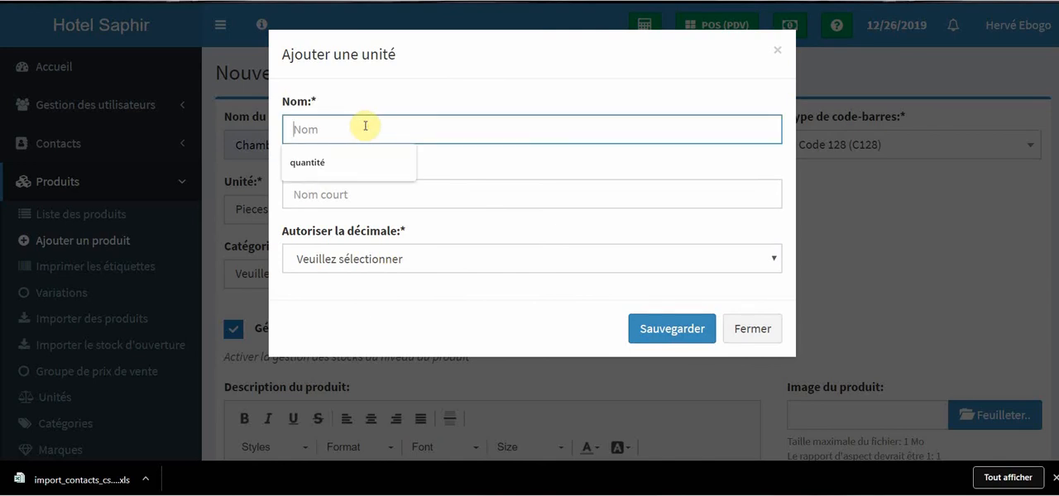
type("Unité")
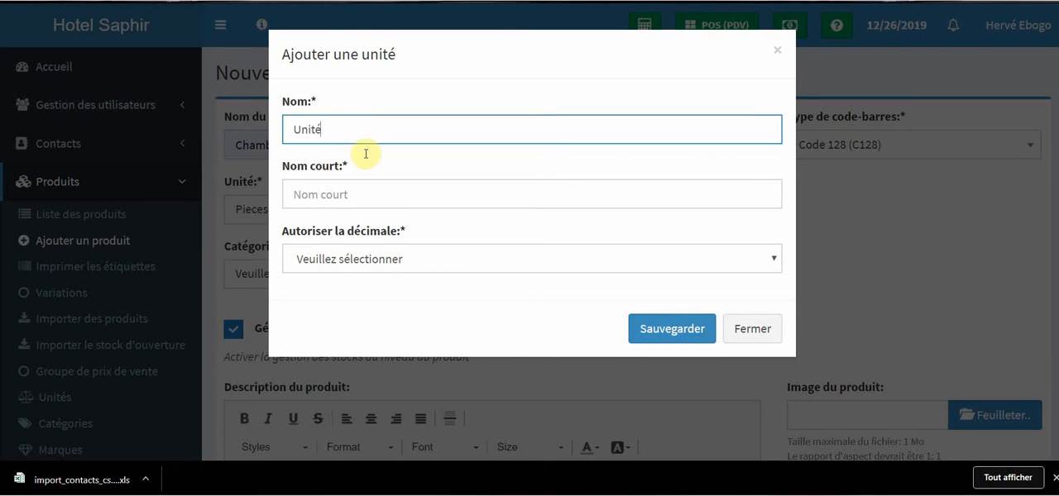
left_click(371, 194)
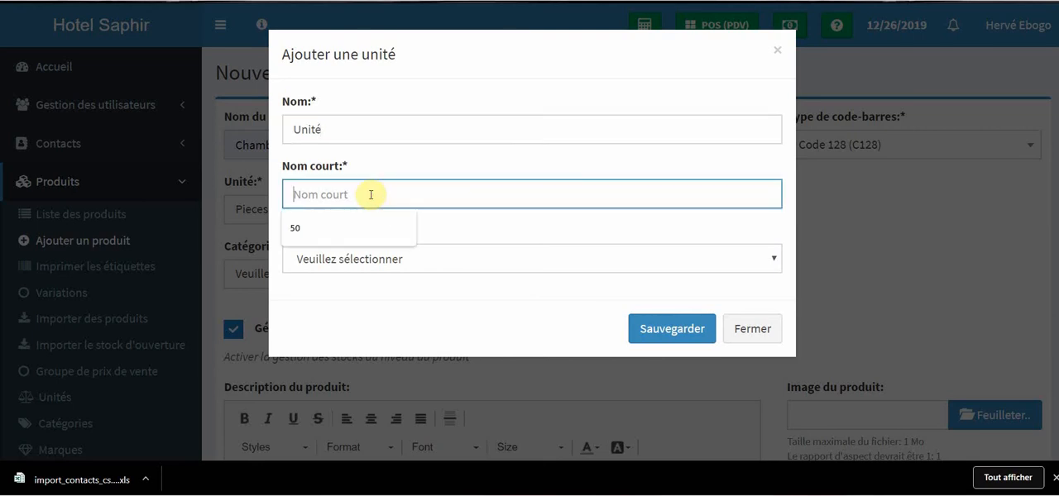
type("Nt")
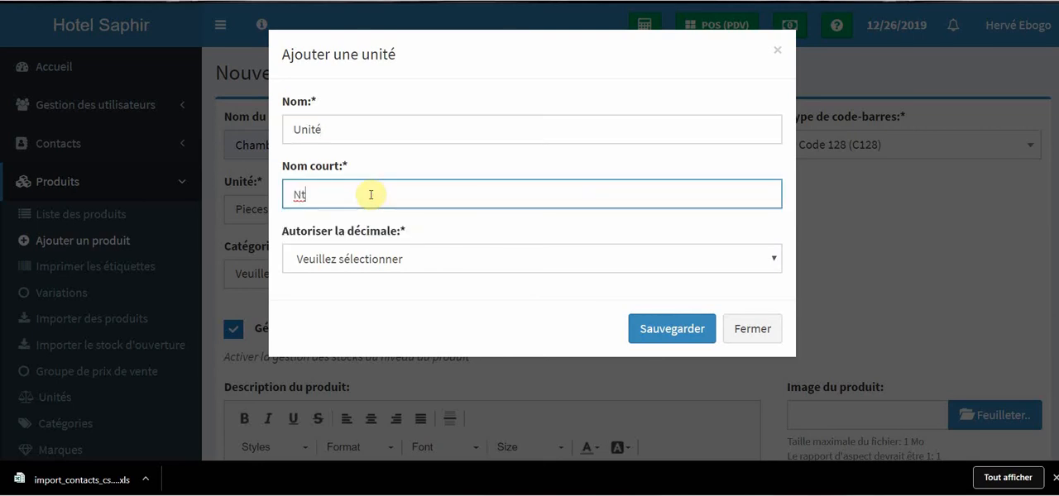
left_click(425, 259)
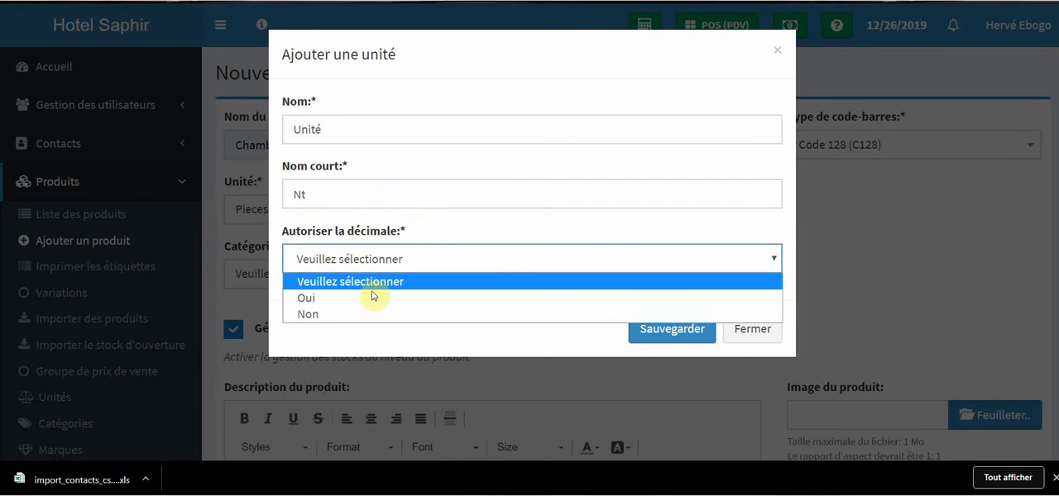
left_click(303, 297)
left_click(692, 329)
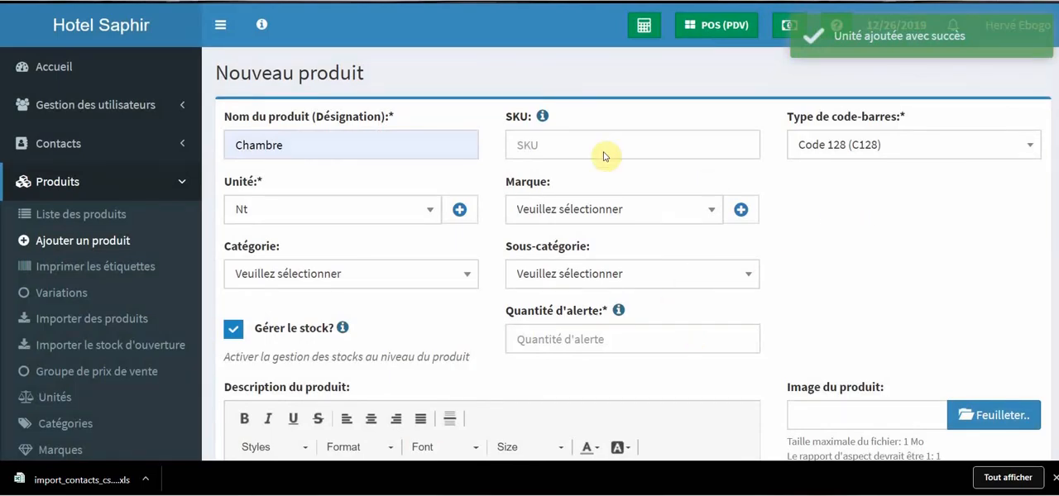
Set the product's unit to Pieces (Pc(s)) and check the available brands without choosing one.
left_click(420, 209)
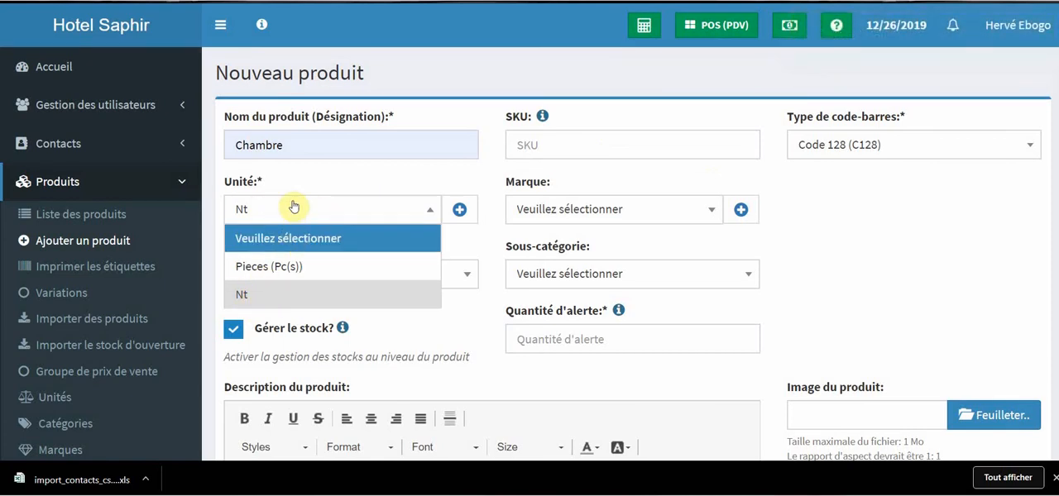
left_click(334, 266)
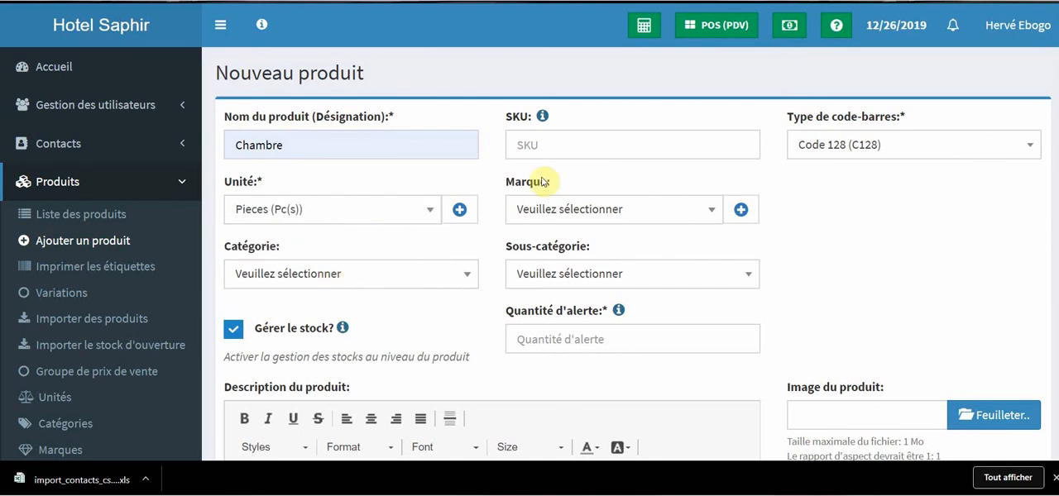
left_click(685, 213)
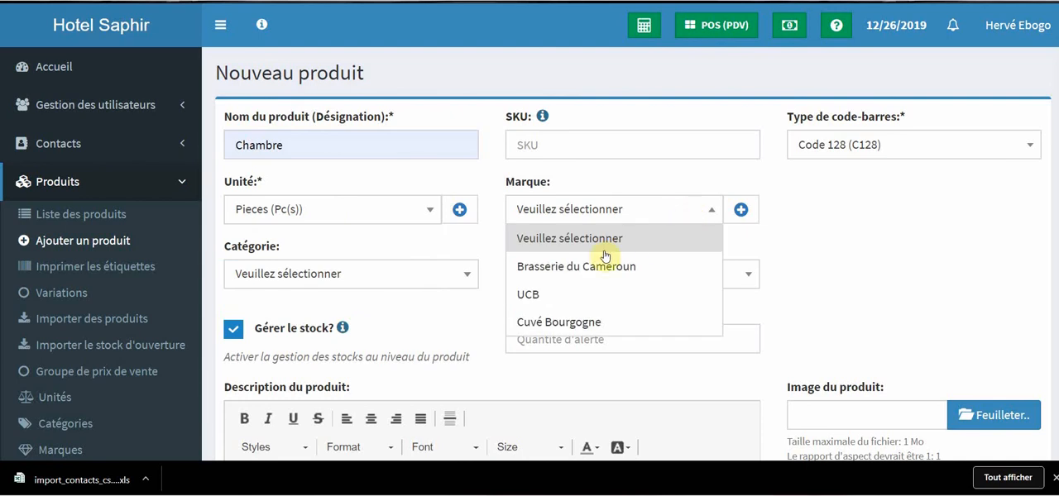
left_click(848, 235)
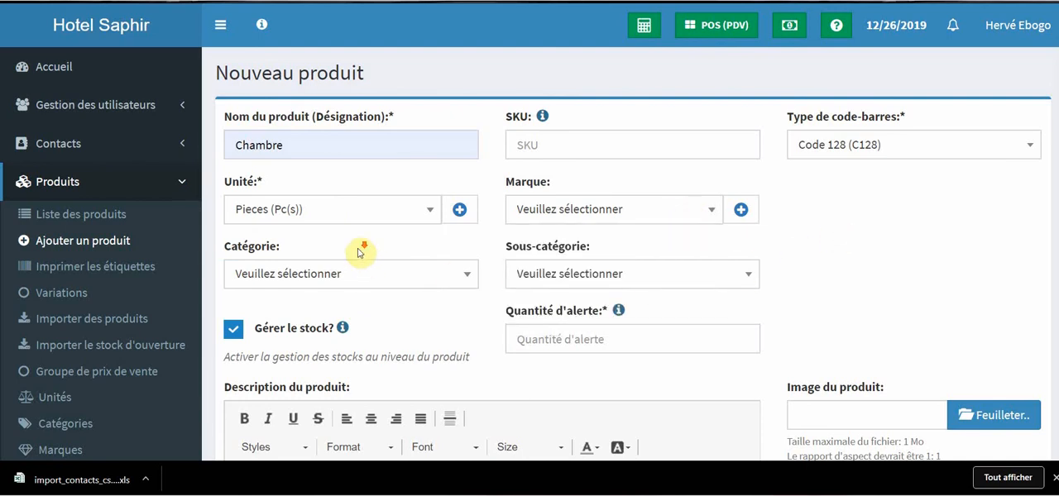
Assign the product to the Standard category and turn off its stock management.
scroll(359, 246, "down", 1)
left_click(372, 209)
scroll(373, 306, "down", 2)
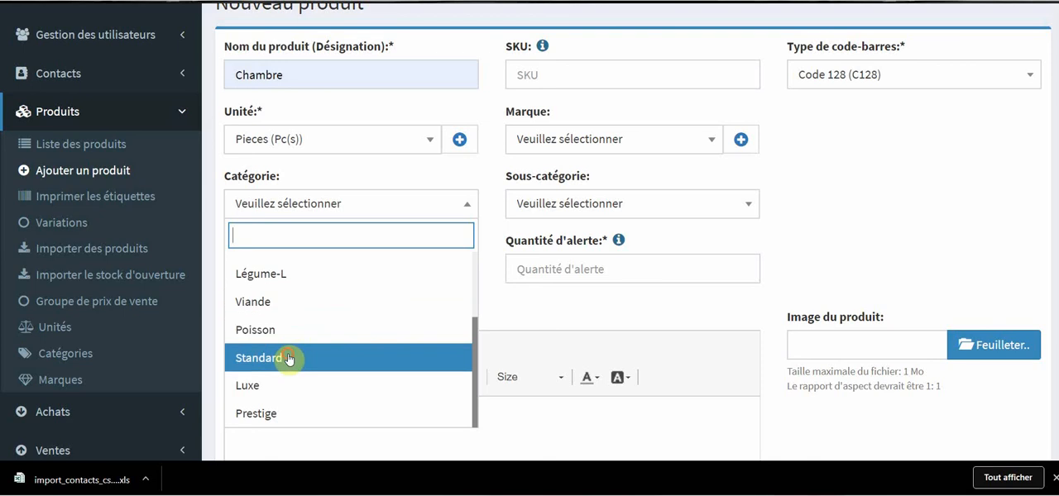
left_click(289, 359)
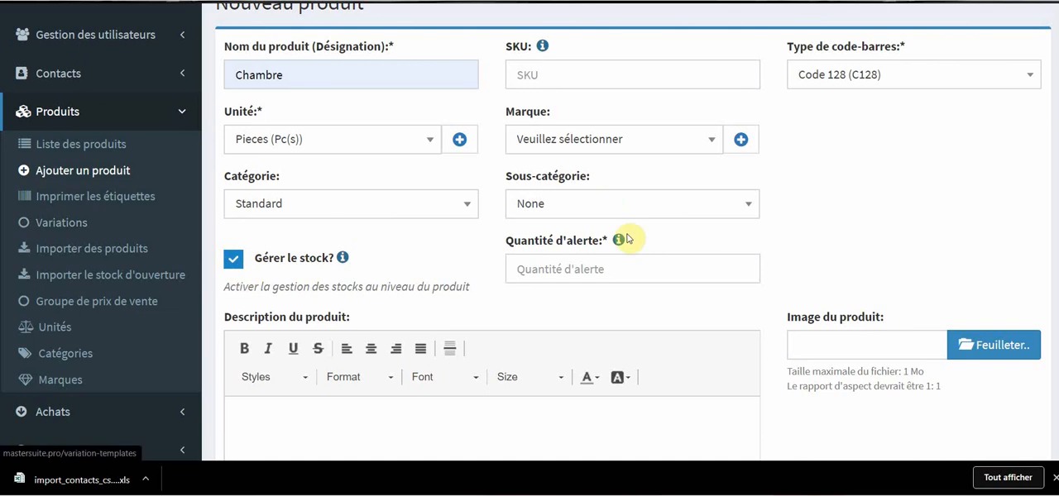
left_click(232, 261)
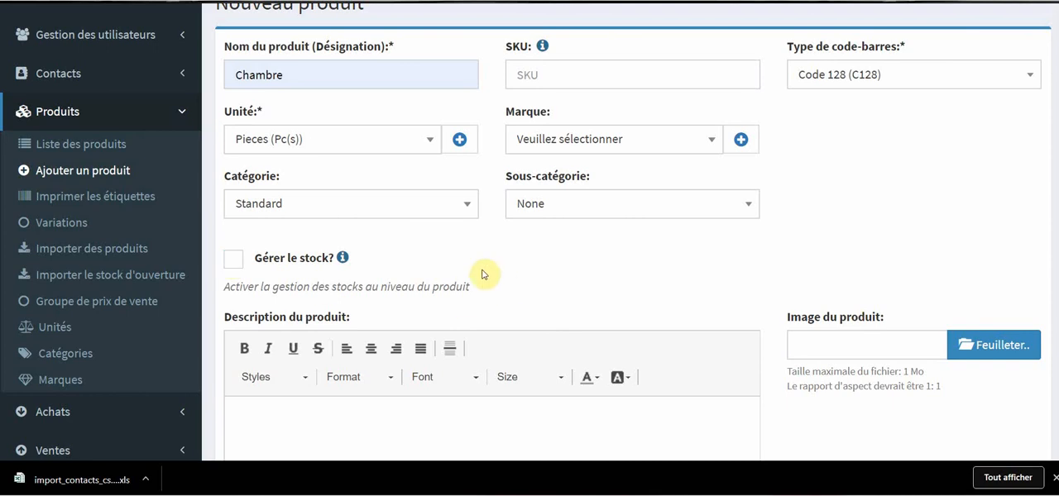
Attach images.png from the Hotel saphir folder as the Chambre product's image.
scroll(485, 264, "down", 3)
scroll(427, 211, "up", 1)
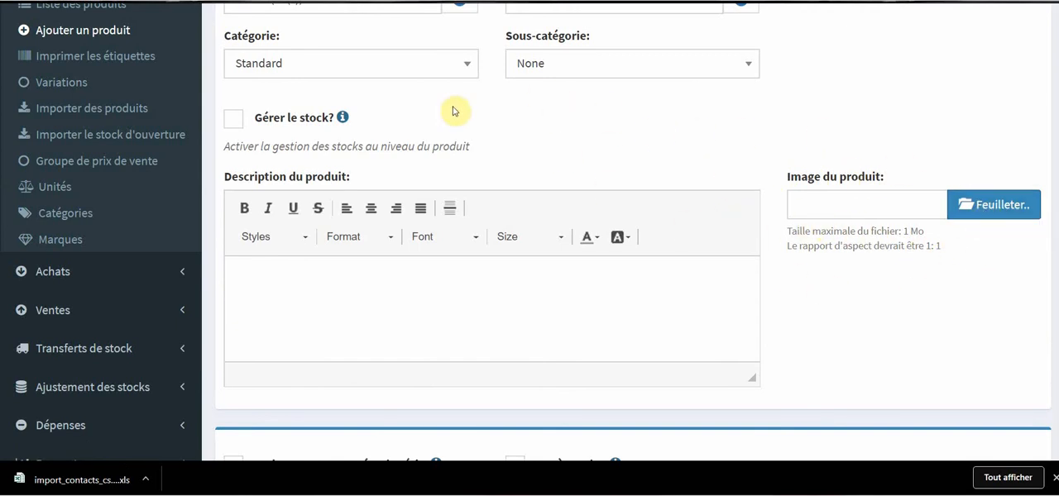
scroll(563, 248, "down", 3)
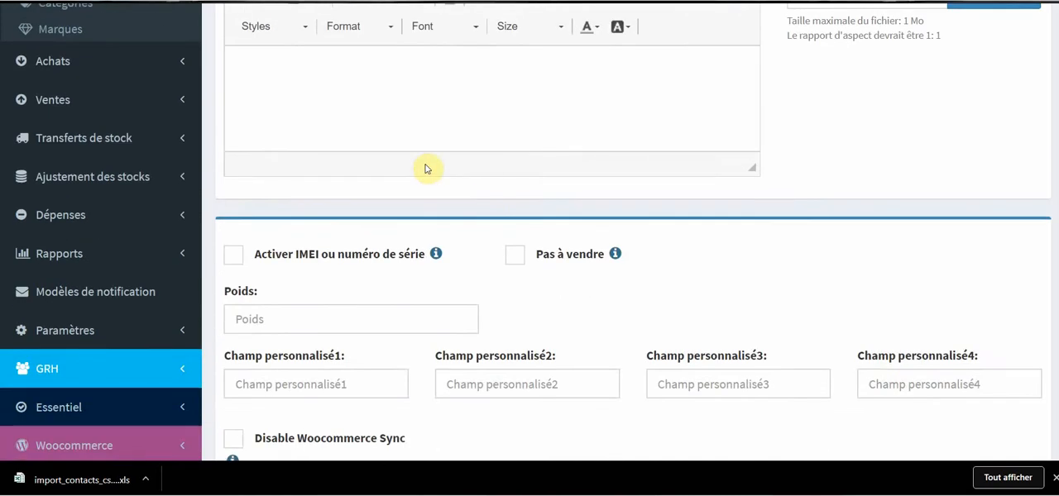
scroll(497, 190, "up", 2)
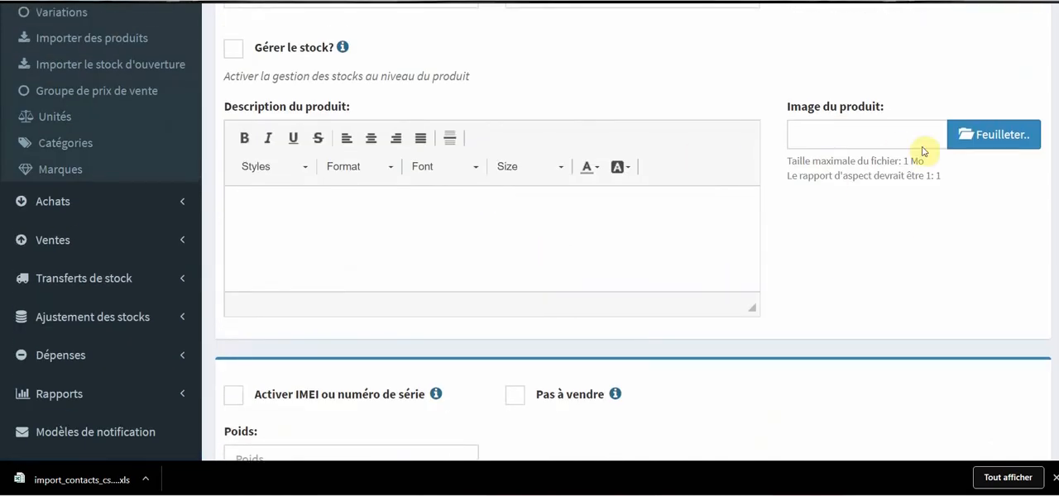
left_click(984, 136)
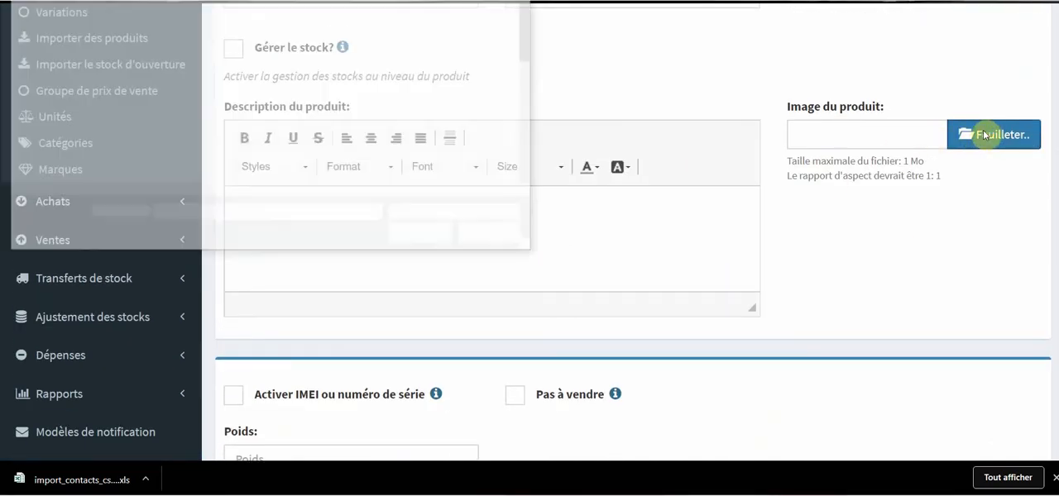
scroll(411, 100, "down", 5)
scroll(300, 69, "up", 5)
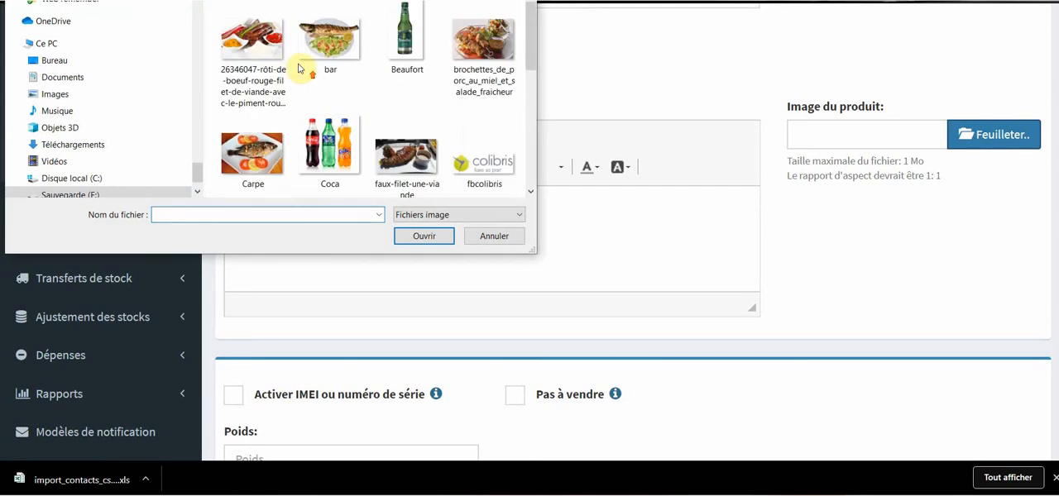
left_click(260, 1)
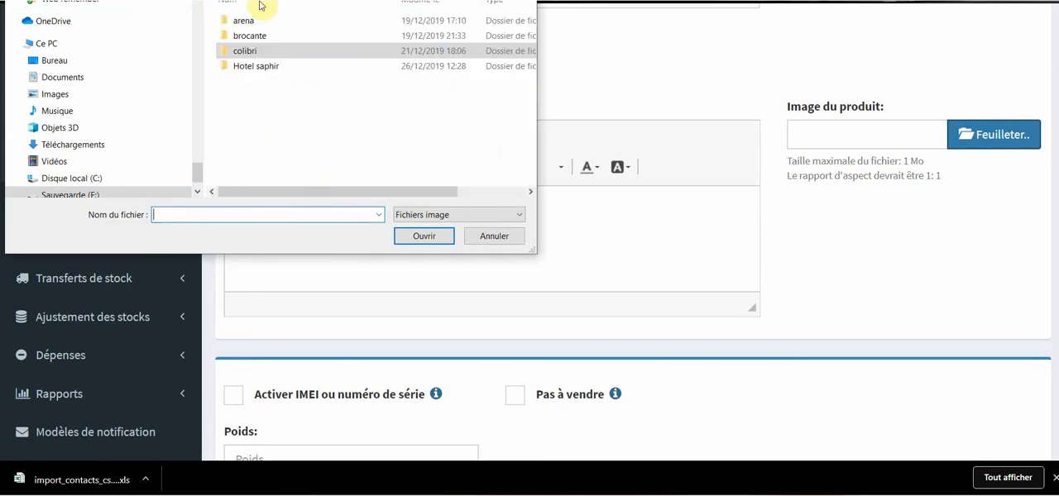
double_click(279, 68)
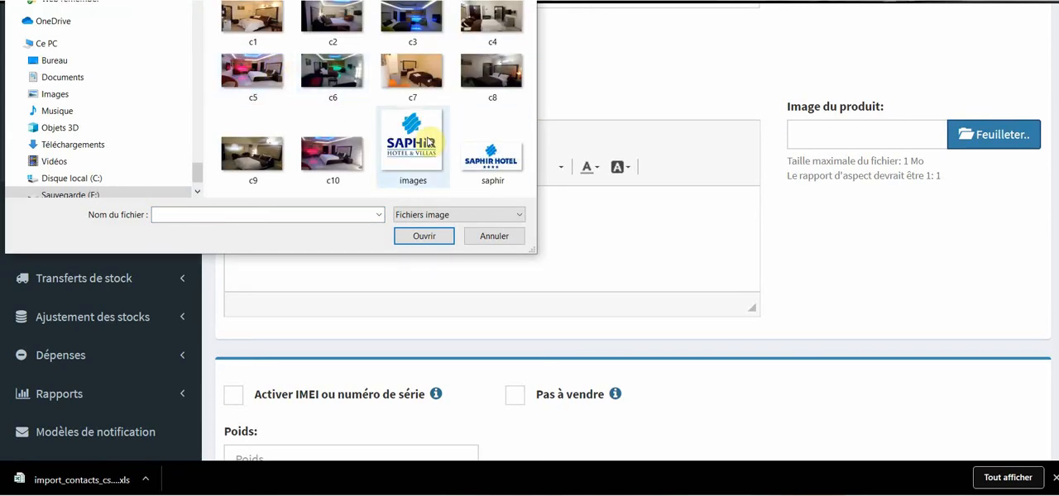
double_click(428, 142)
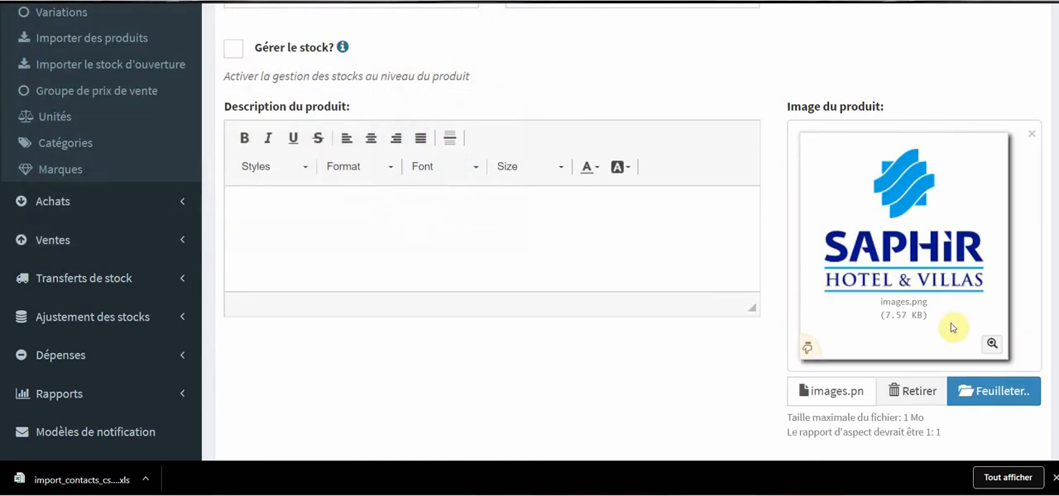
Examine the product's weight suggestions, custom fields and available sales tax types.
scroll(730, 268, "down", 6)
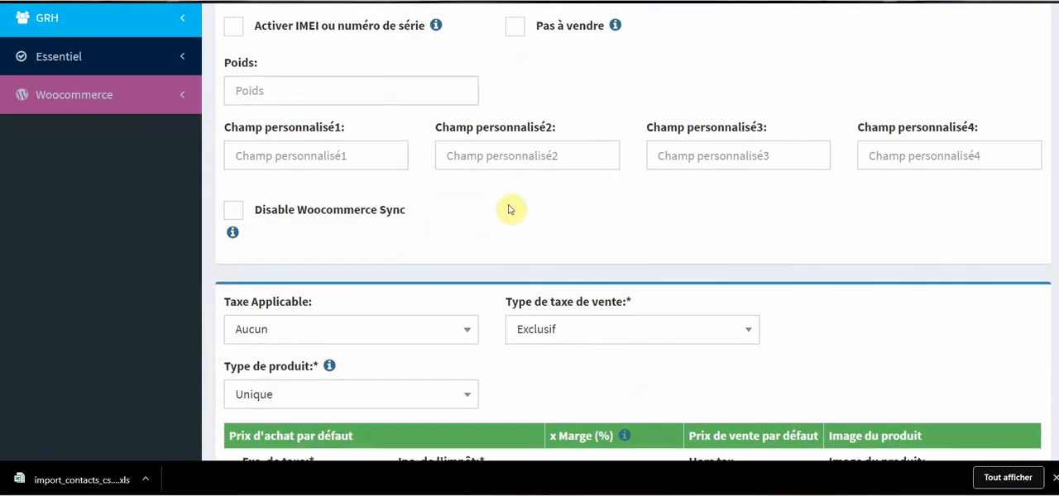
scroll(508, 207, "up", 2)
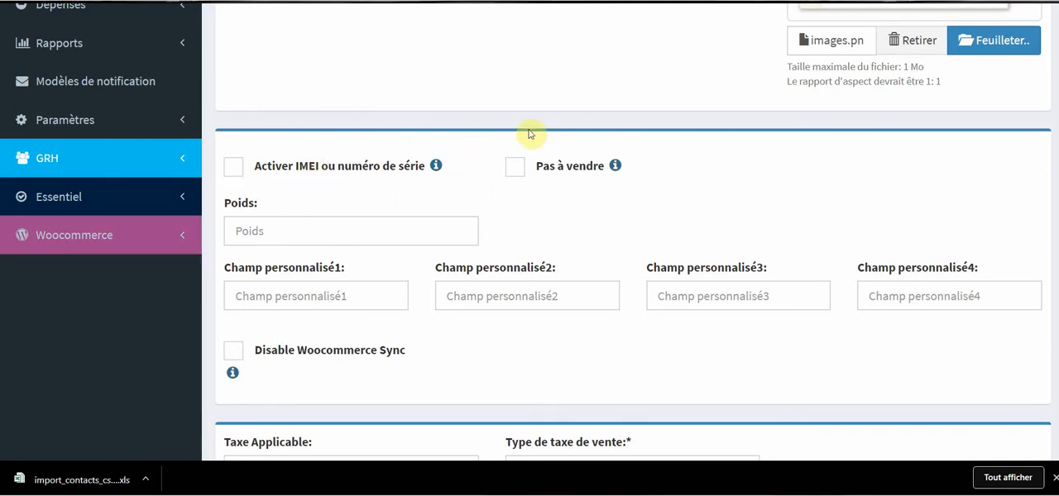
left_click(301, 230)
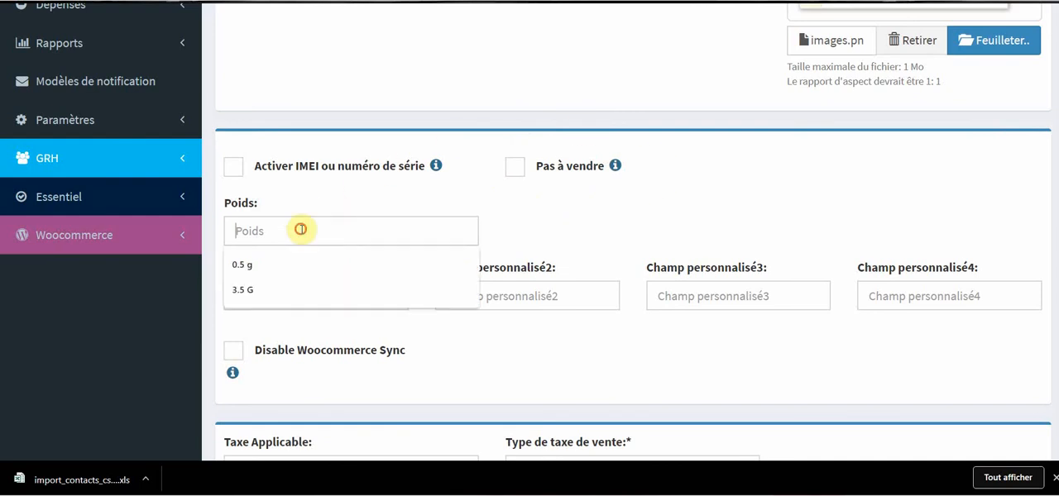
left_click(556, 227)
scroll(555, 224, "down", 2)
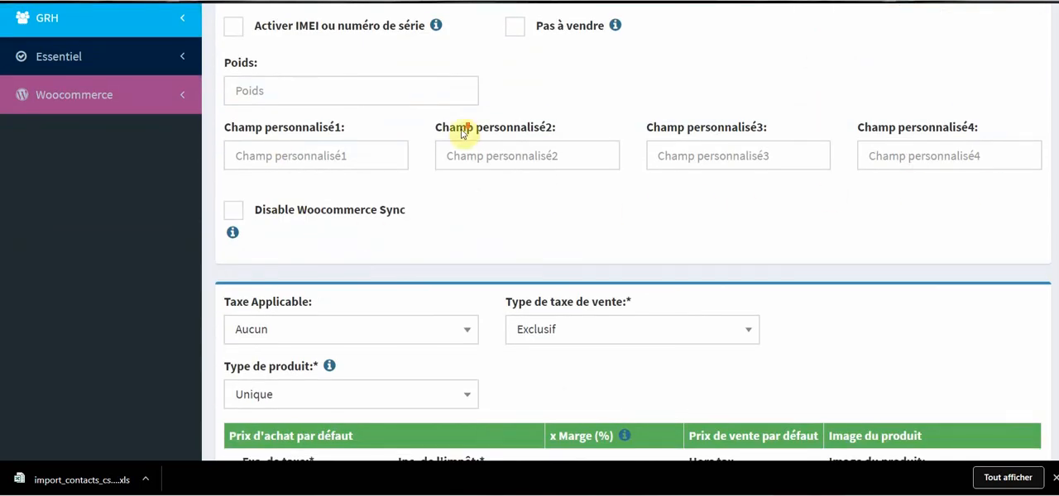
scroll(463, 133, "down", 3)
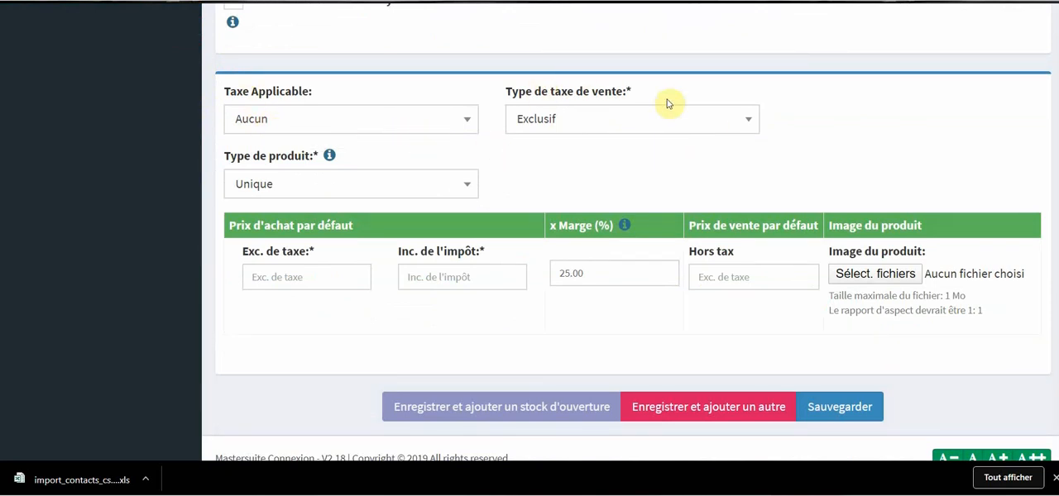
left_click(627, 124)
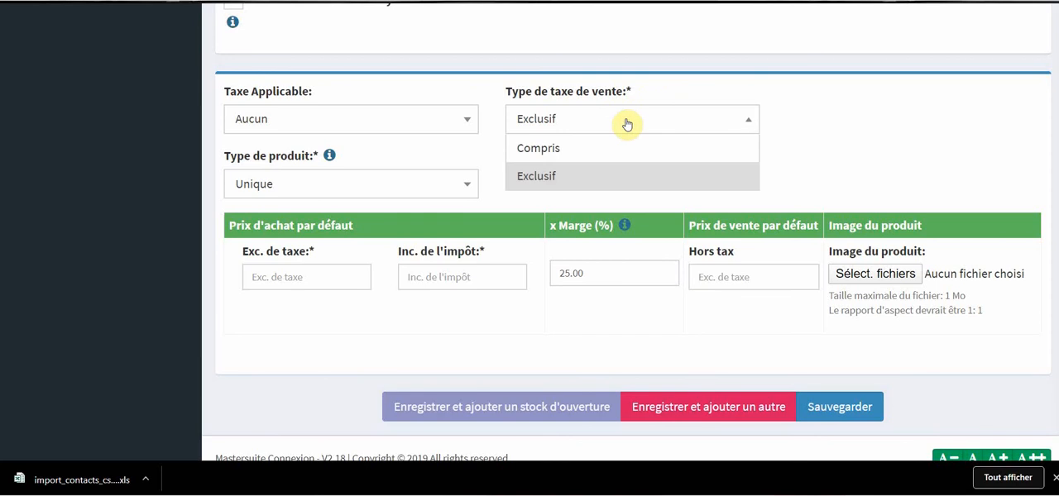
left_click(812, 118)
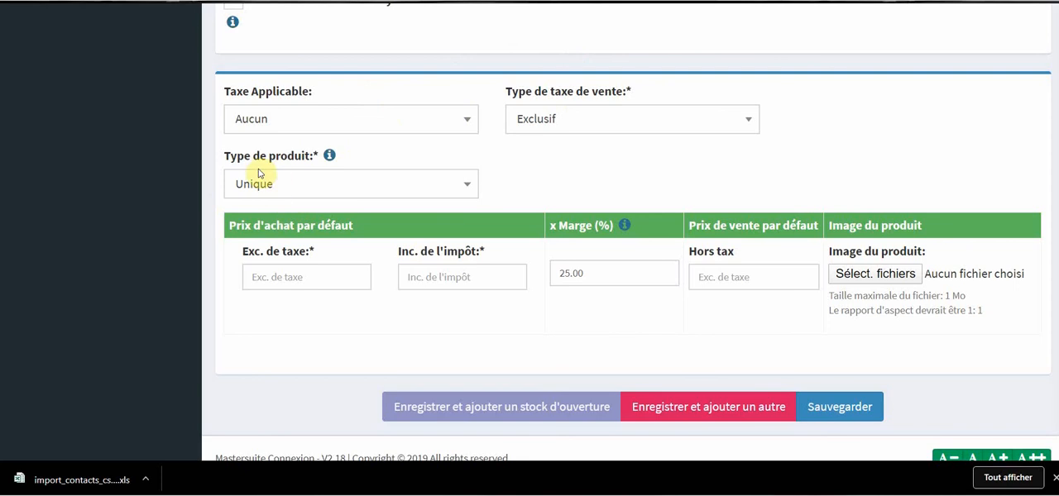
Set the product type to Variable and select Chambre as its variation.
left_click(411, 183)
left_click(378, 239)
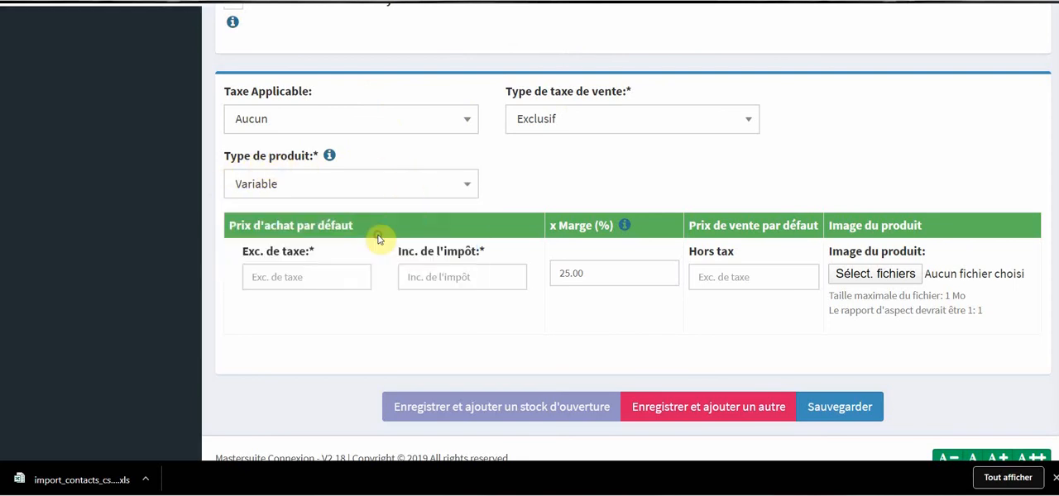
scroll(626, 182, "down", 2)
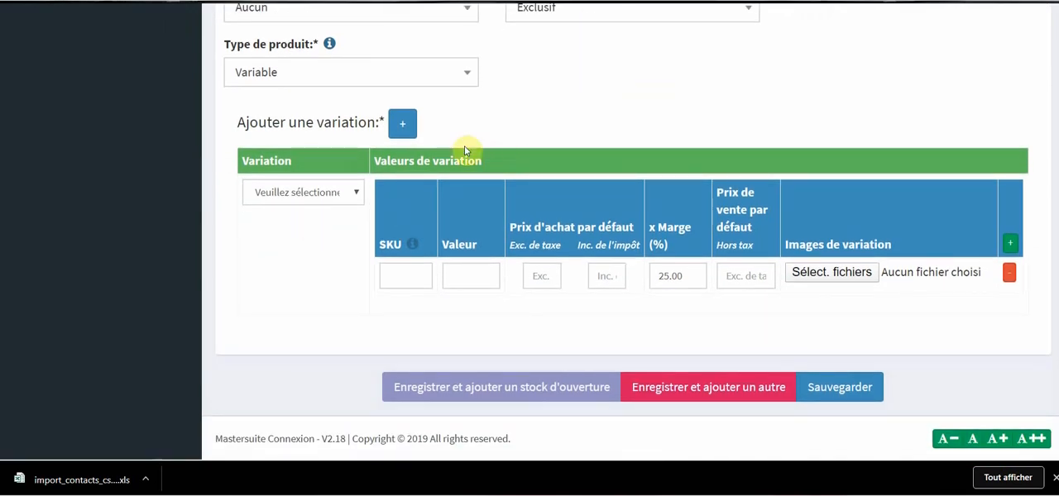
left_click(334, 193)
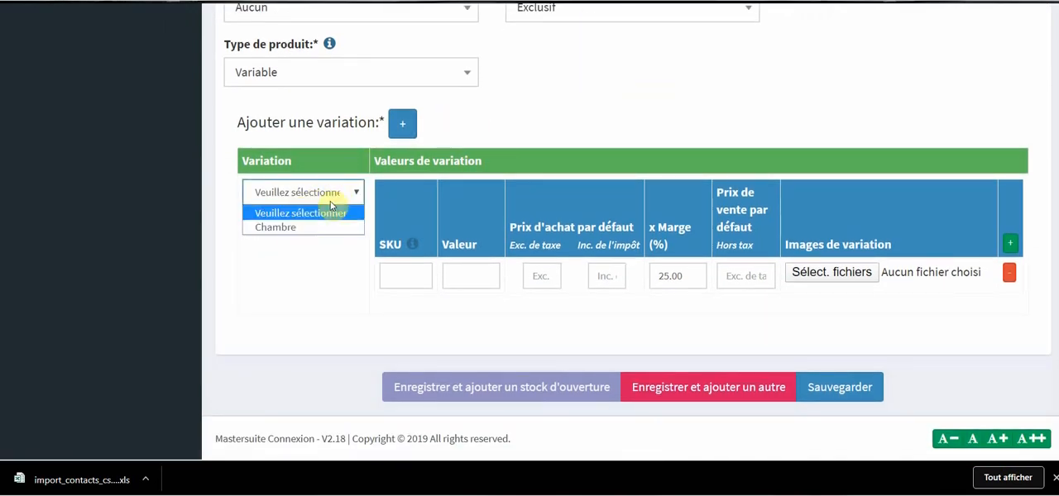
left_click(296, 228)
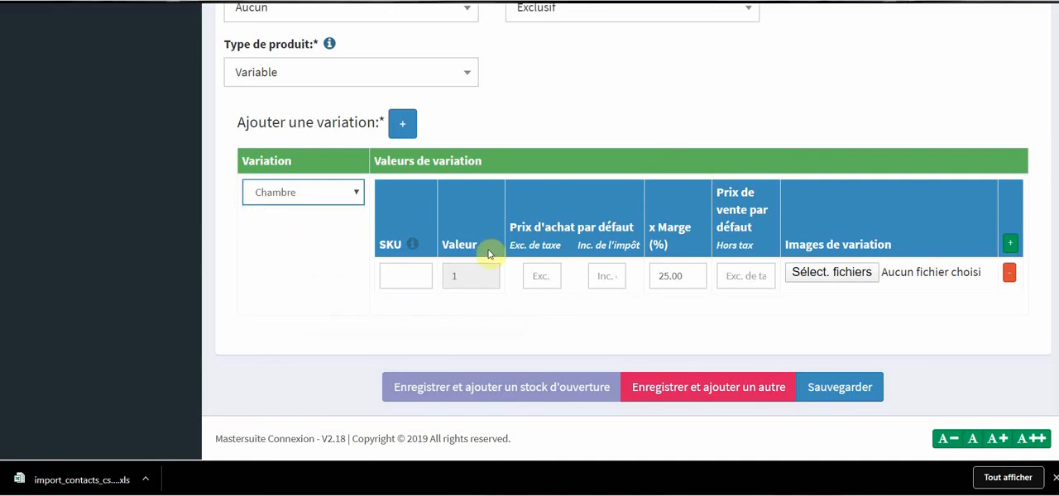
Give variation value 1 a default selling price of 25000 and attach c6.jpeg as its image.
left_click(404, 277)
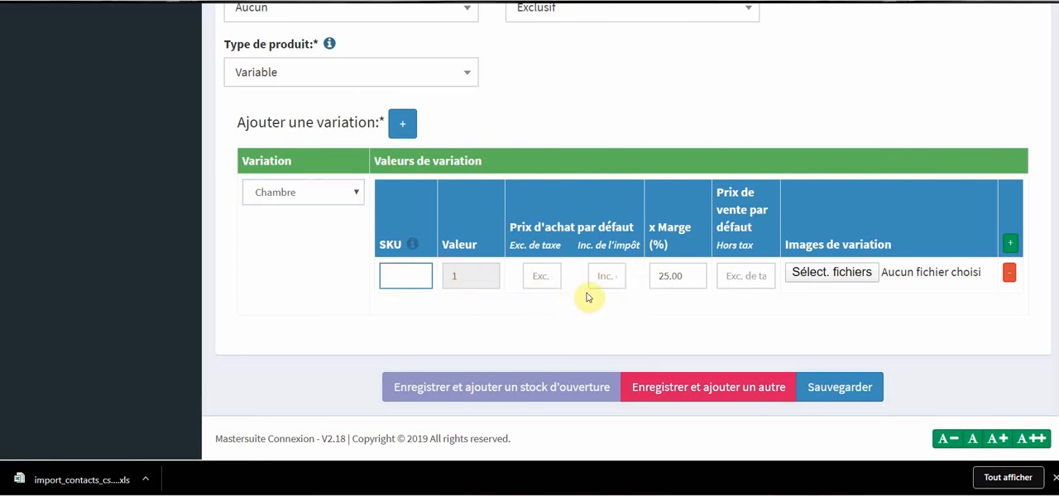
left_click(728, 275)
type("25")
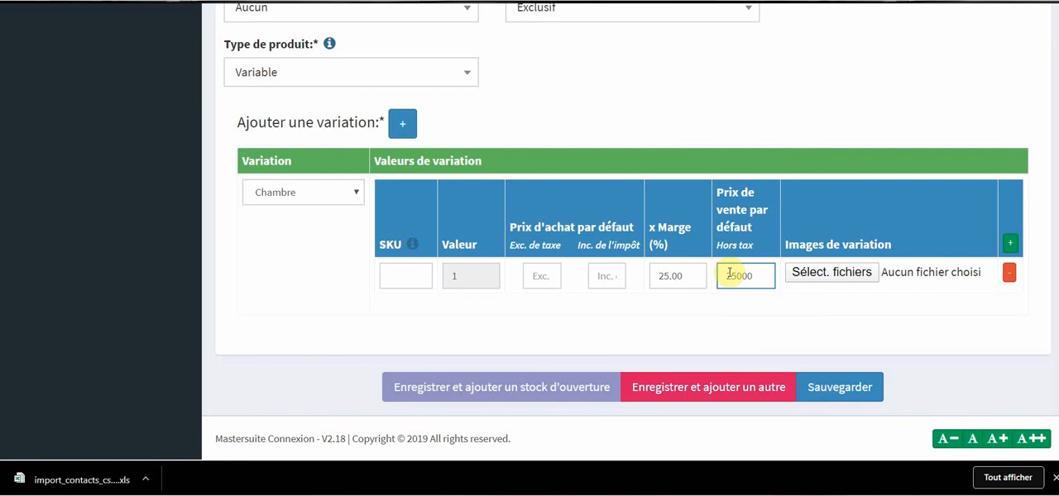
type("000")
left_click(840, 274)
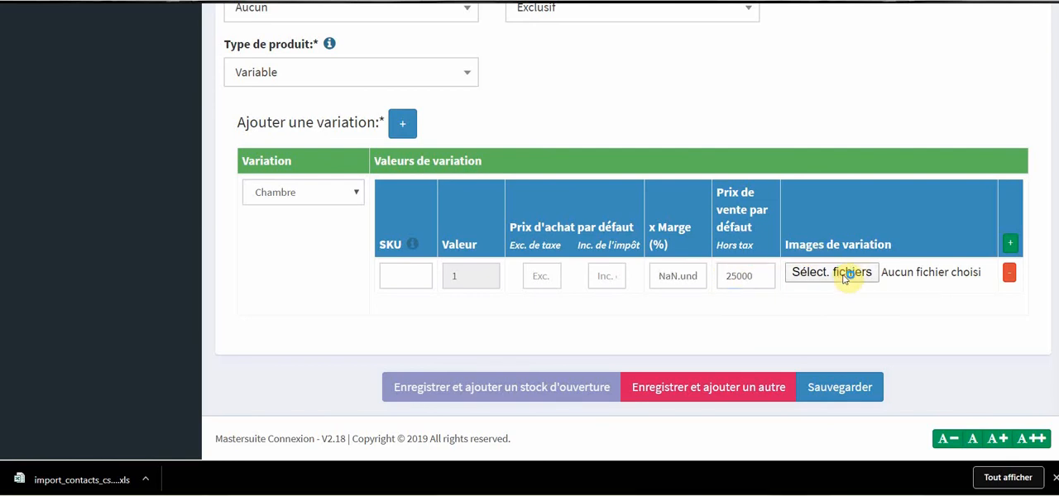
left_click(331, 77)
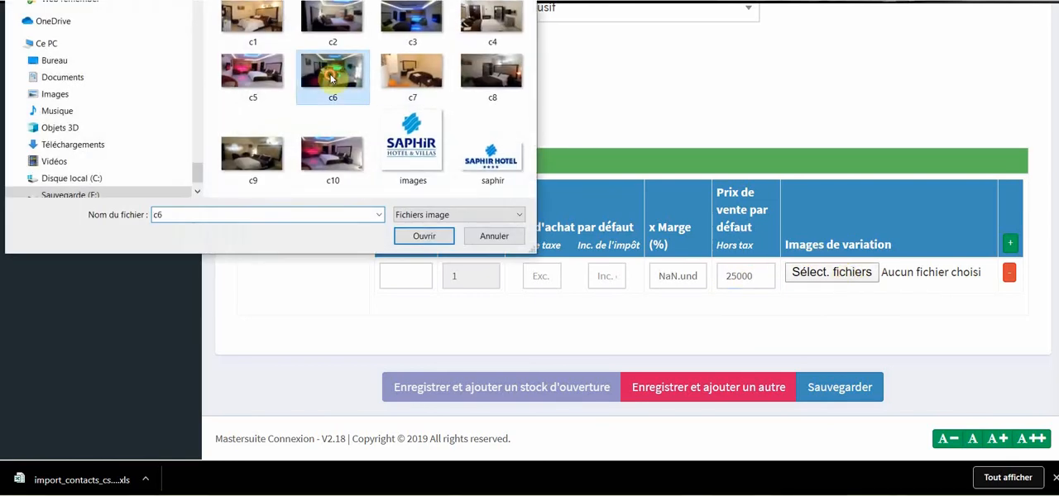
double_click(331, 77)
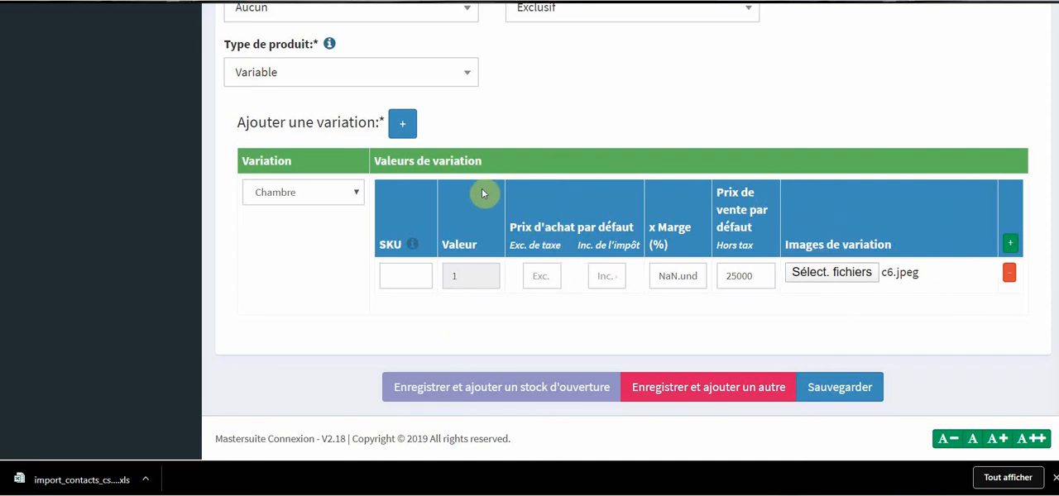
Add a second value row to the Chambre variation and name it Standard 2.
double_click(464, 276)
left_click(1011, 245)
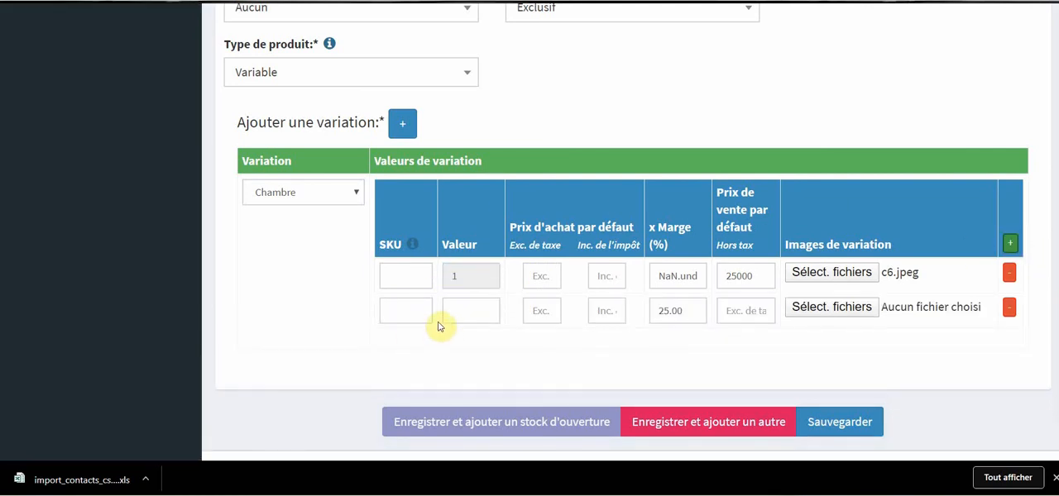
left_click(485, 307)
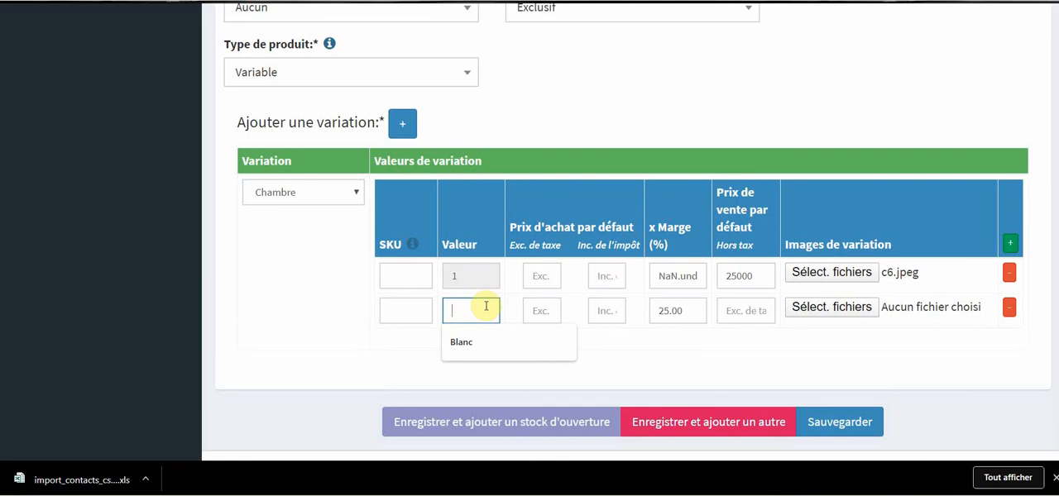
type("2")
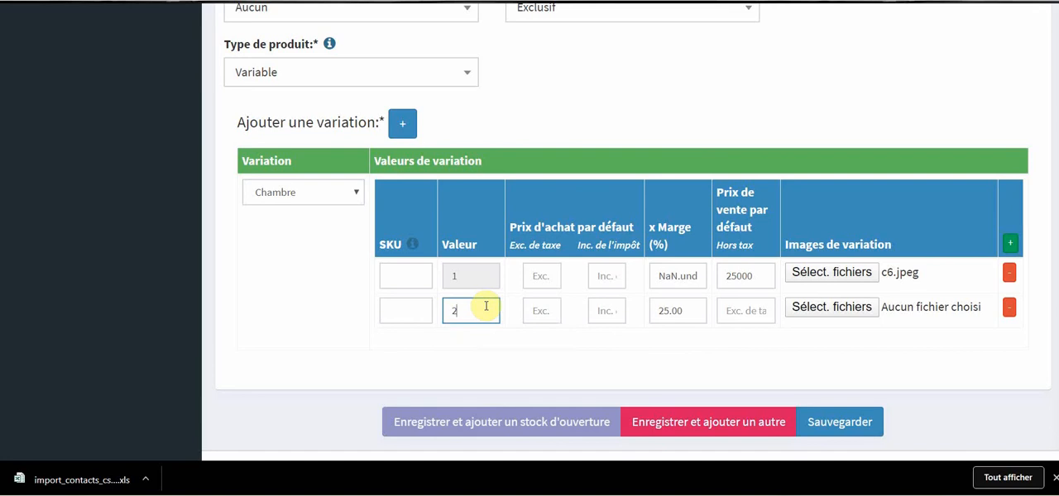
double_click(486, 307)
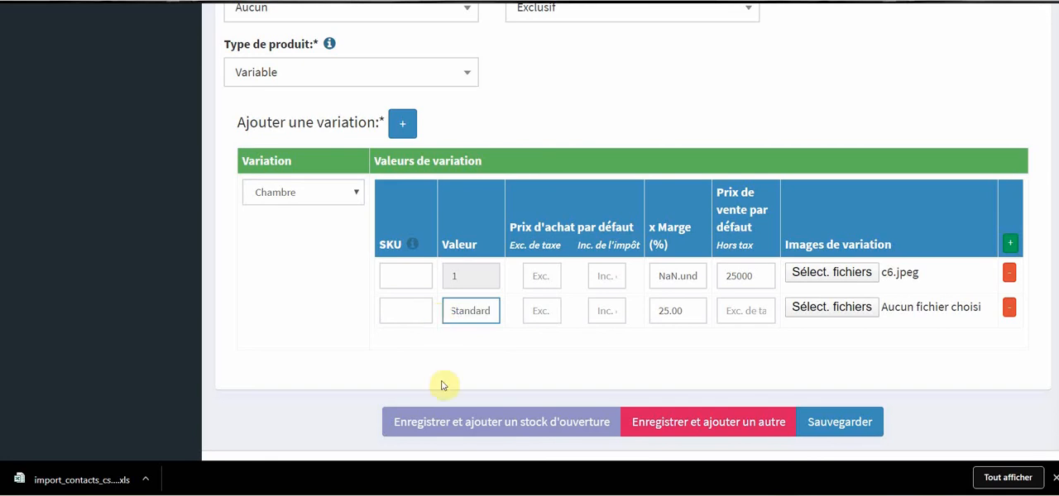
double_click(492, 307)
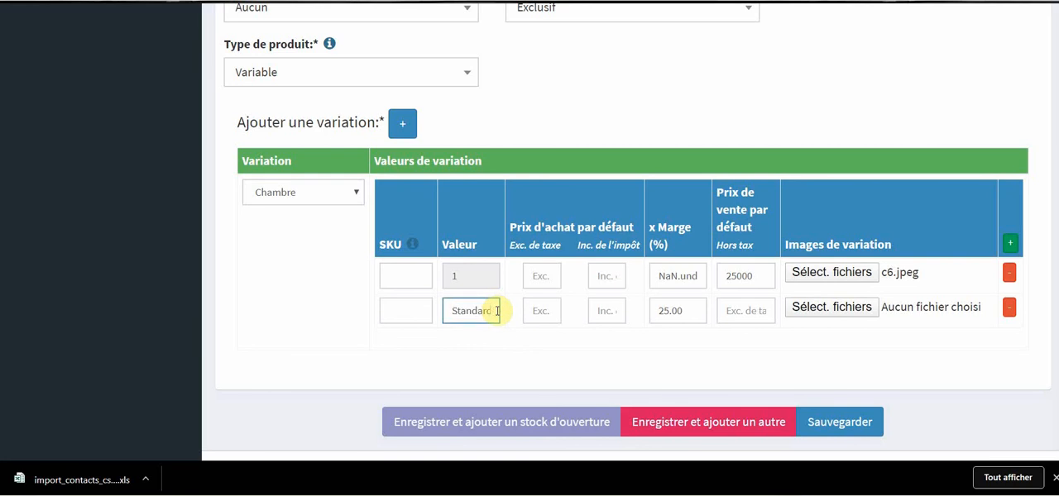
left_click(494, 310)
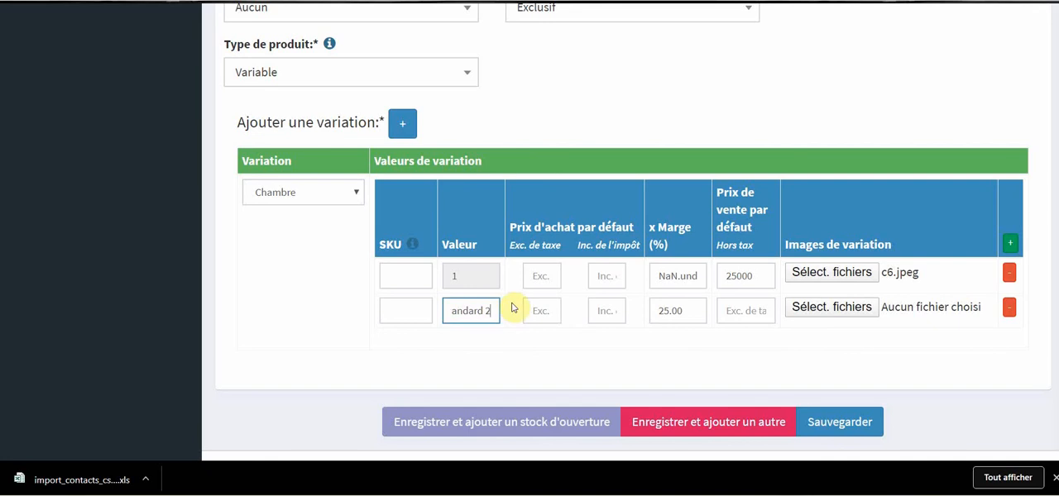
Set the default purchase price excluding tax to 00 for both variation values.
left_click(546, 311)
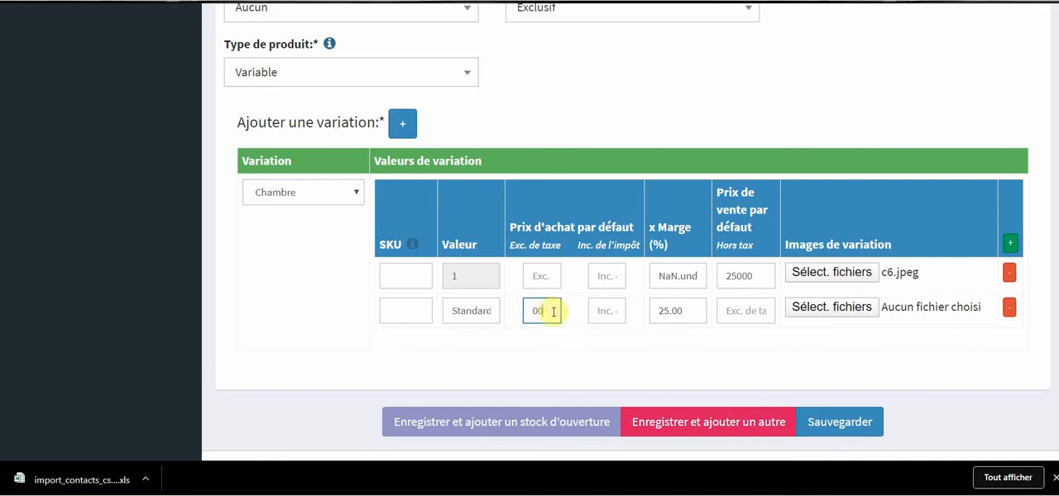
left_click(610, 311)
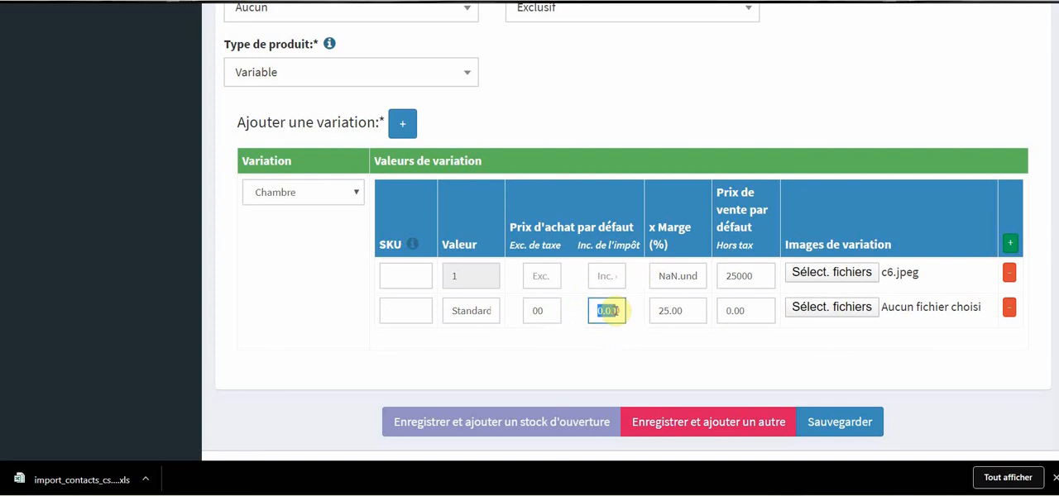
left_click(542, 273)
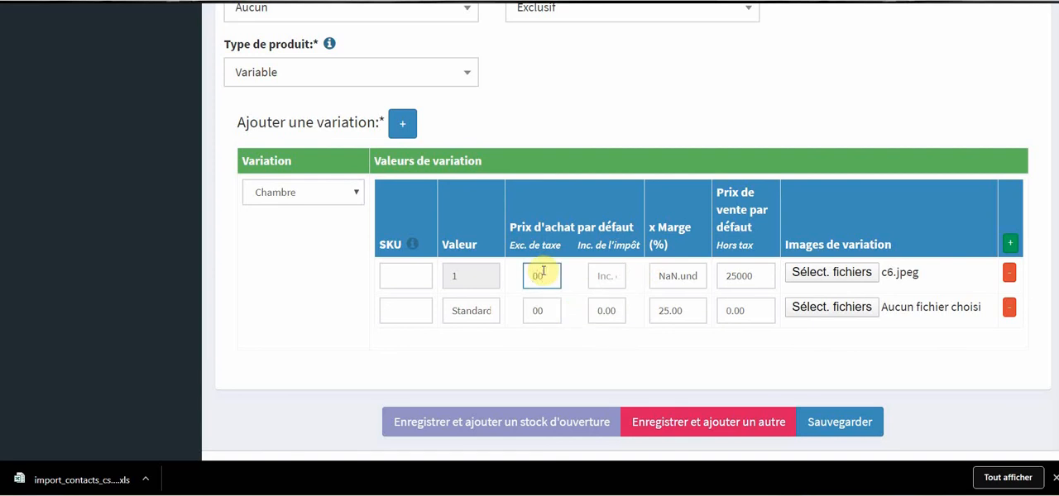
left_click(608, 274)
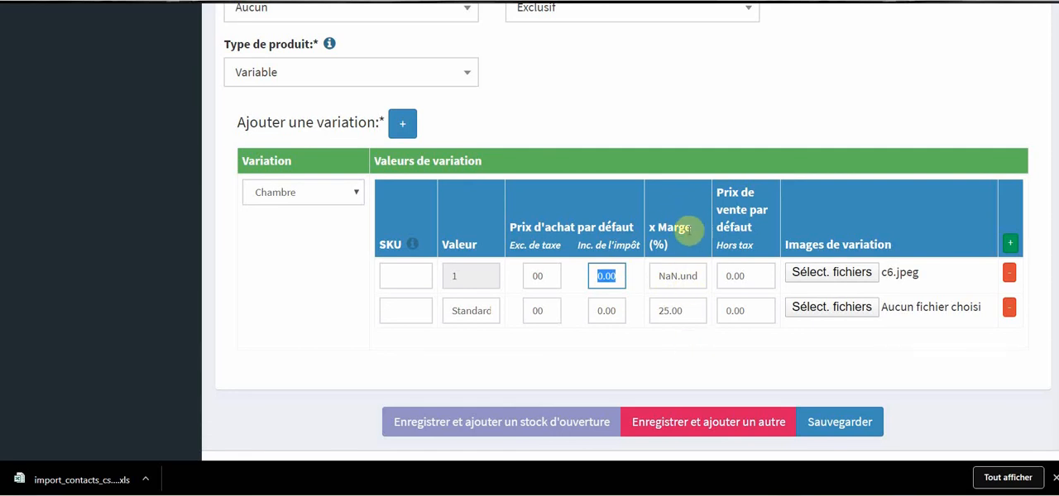
Set the margin to 00 for both variation values and attach c2.jpeg as the image of Standard 2.
left_click(697, 277)
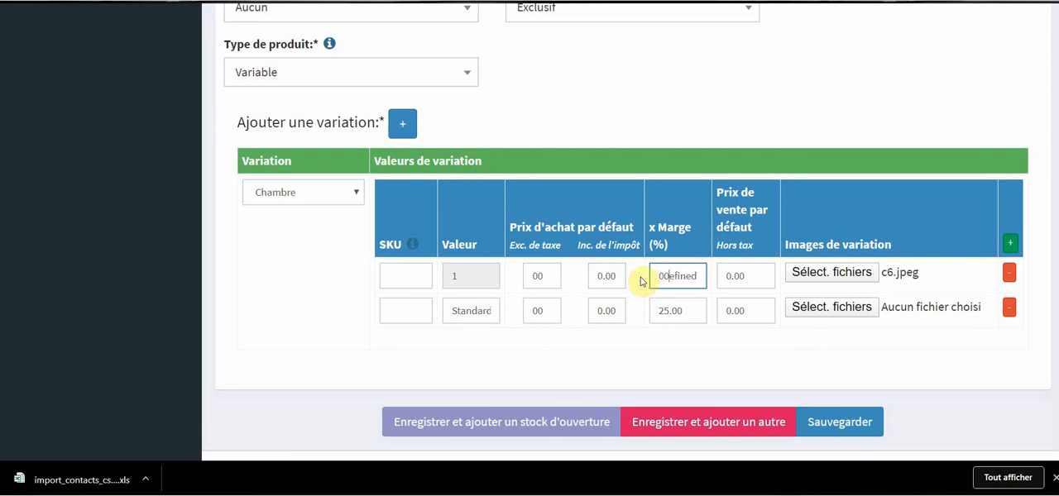
left_click(696, 312)
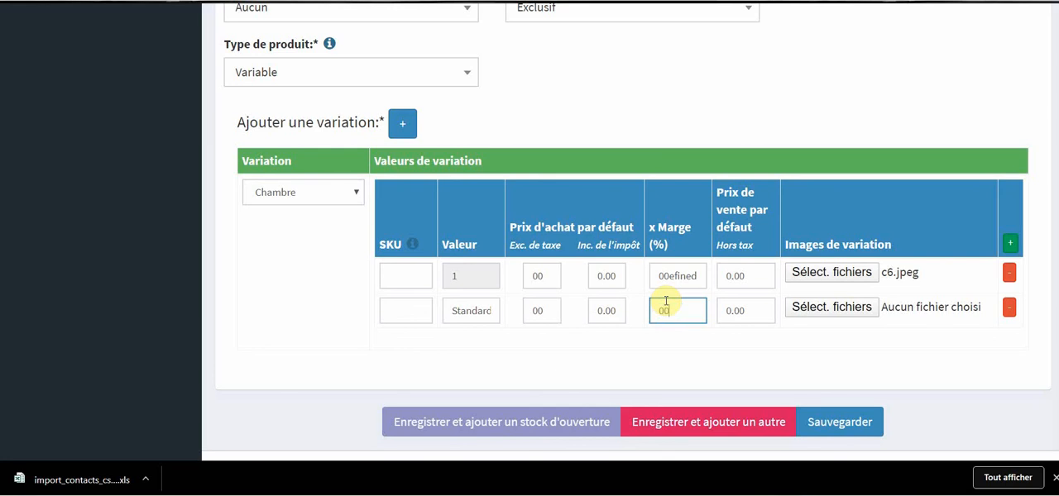
type("00")
left_click(825, 314)
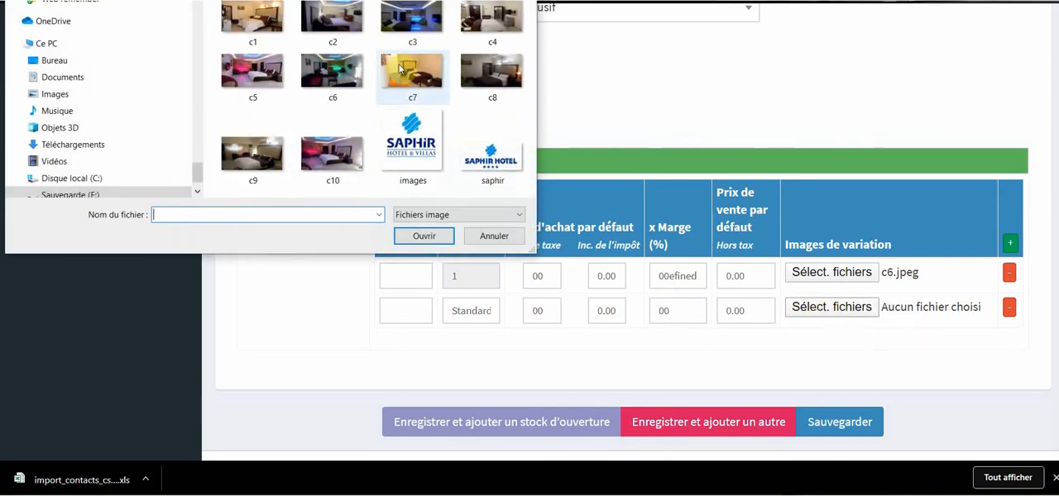
double_click(338, 29)
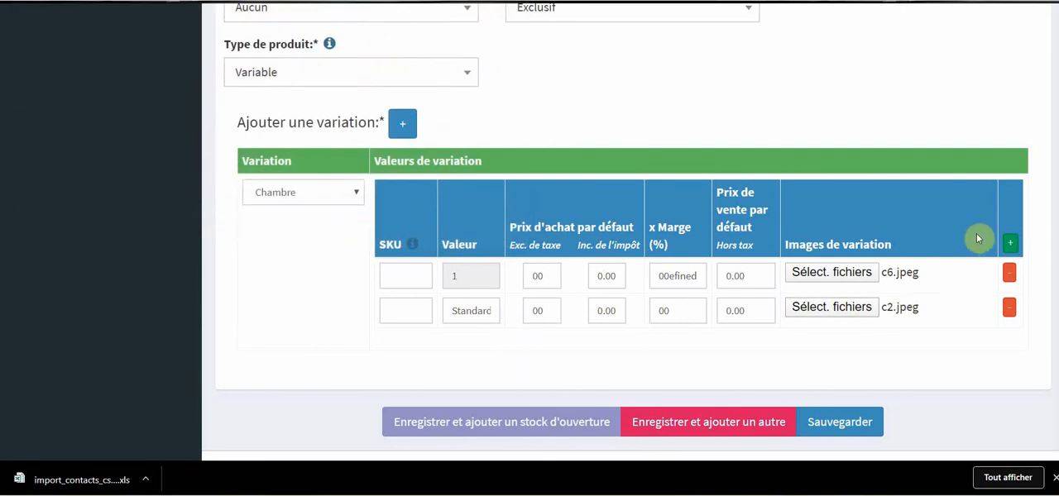
Add a third Chambre value named Standard 3 with a purchase price of 0.00 excluding tax and c8.jpeg as its image.
left_click(1009, 245)
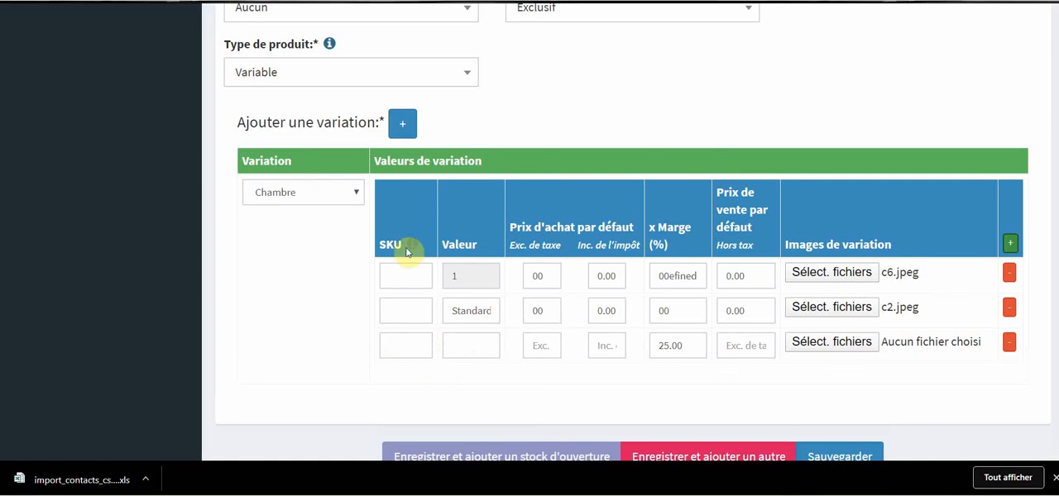
mouse_move(417, 249)
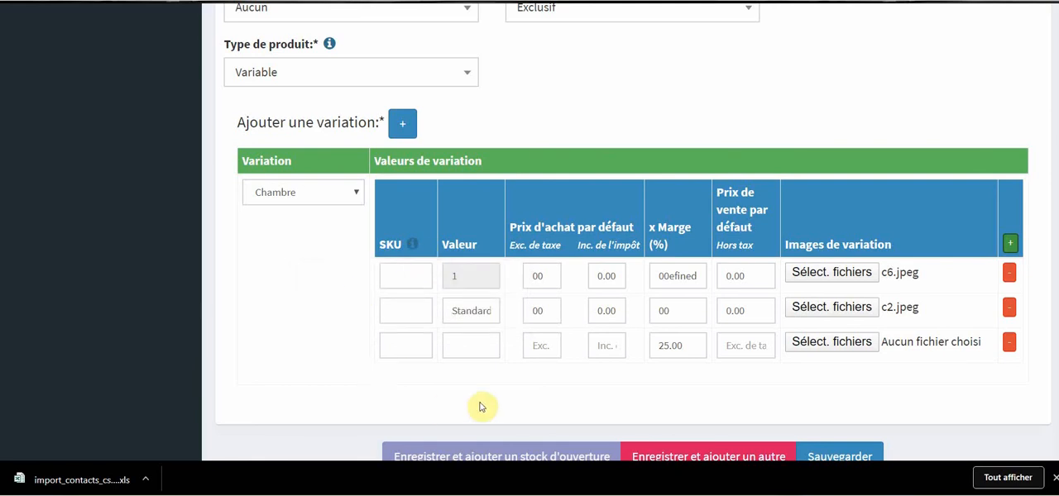
left_click(480, 349)
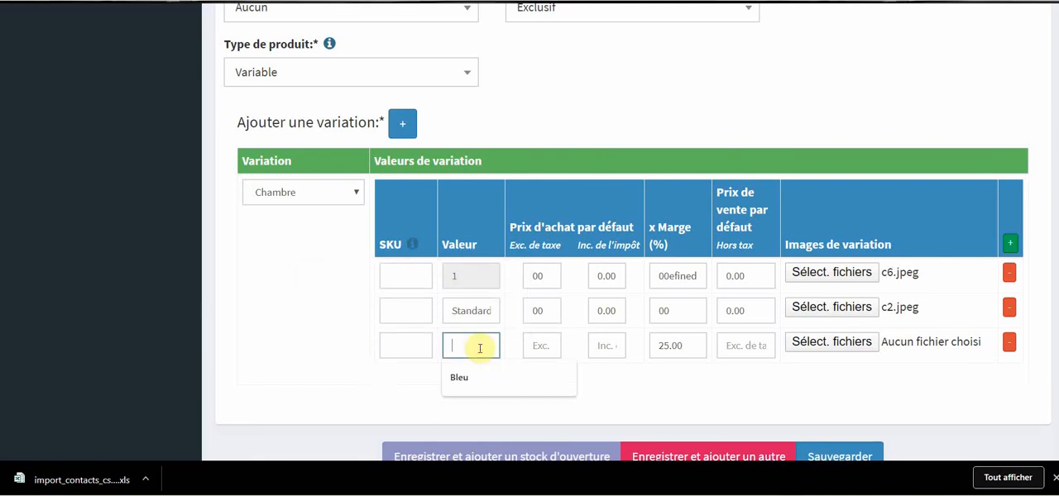
type("t")
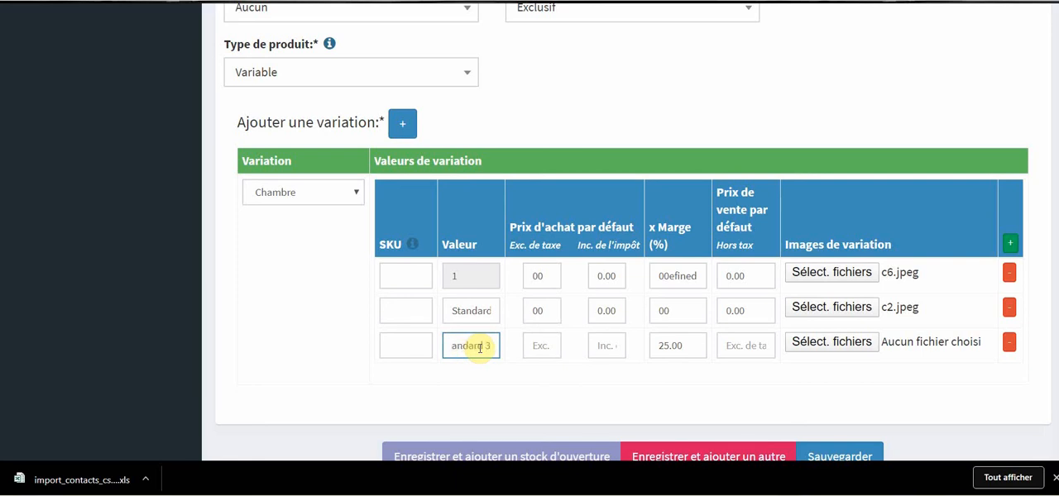
left_click(542, 346)
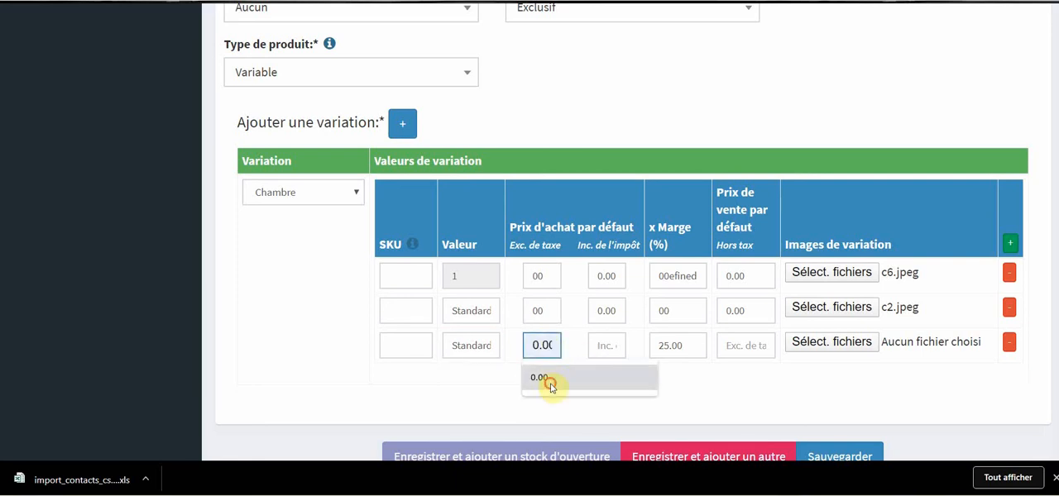
left_click(551, 386)
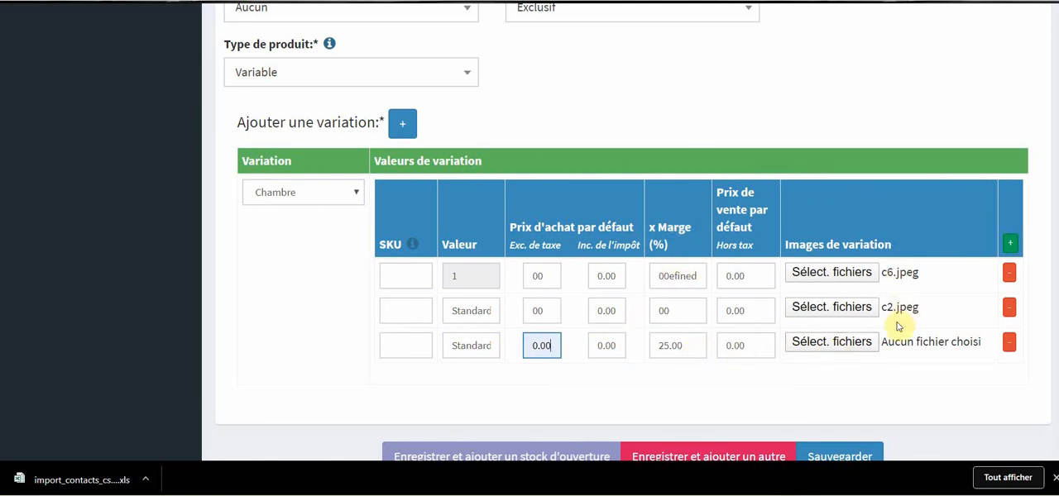
left_click(867, 349)
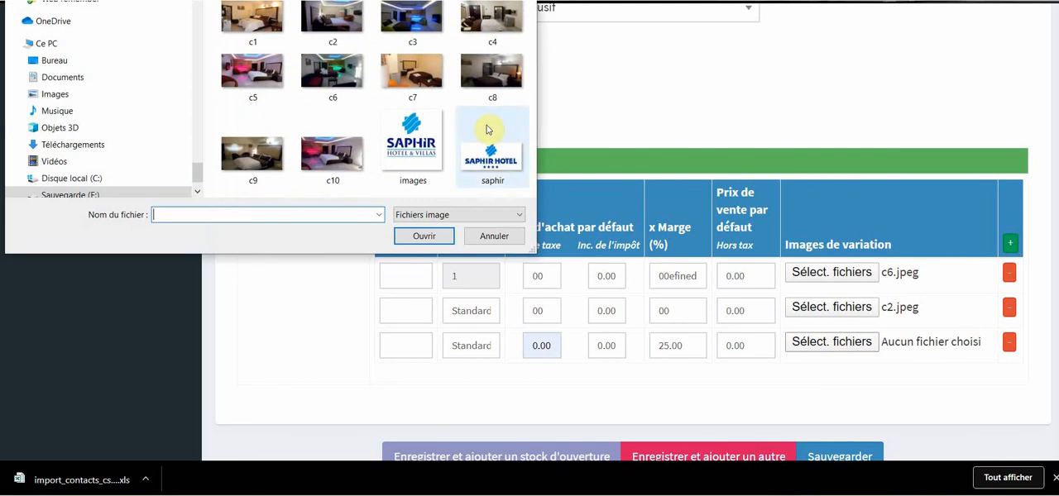
double_click(477, 70)
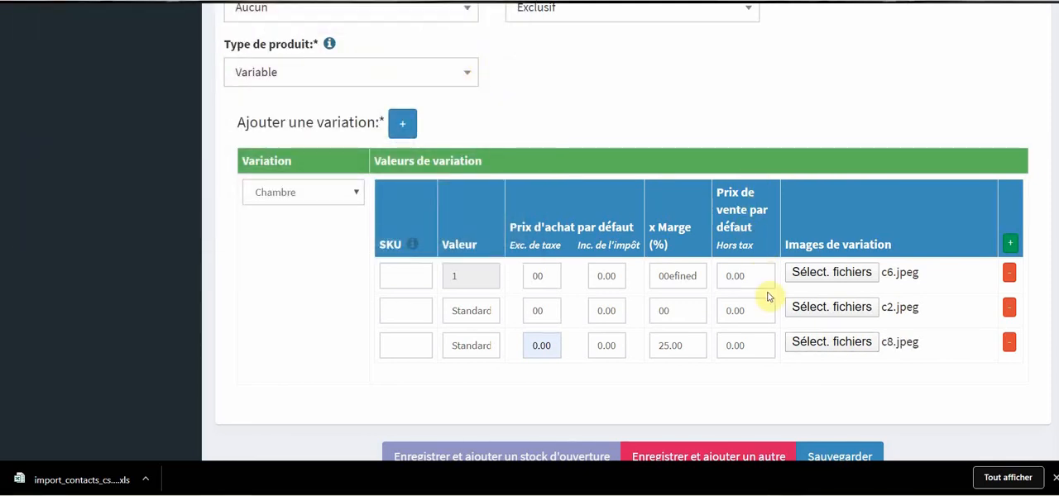
Set the default selling prices of the three variation values to 45000, 35000 and 50000, and save the product.
left_click_drag(761, 275, 721, 276)
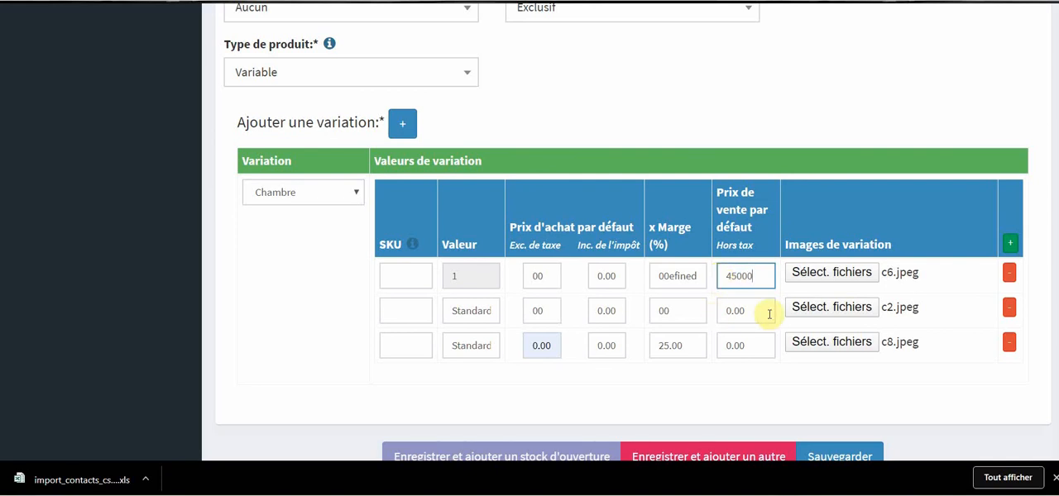
left_click_drag(765, 310, 700, 310)
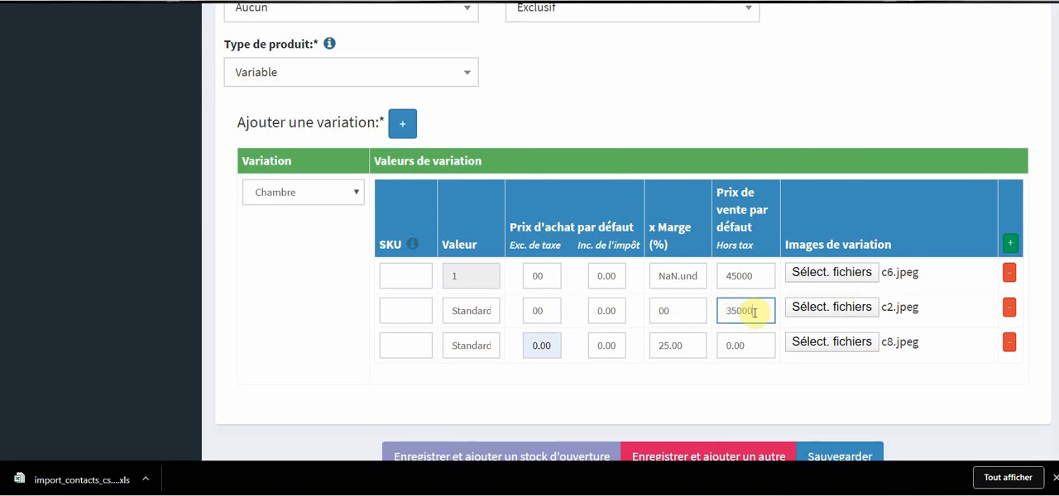
left_click_drag(758, 348, 715, 342)
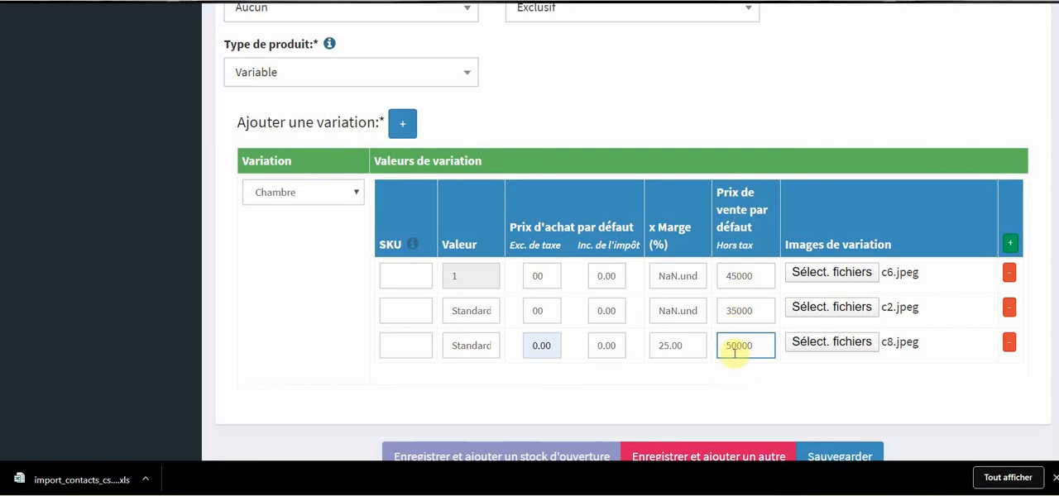
scroll(782, 228, "down", 2)
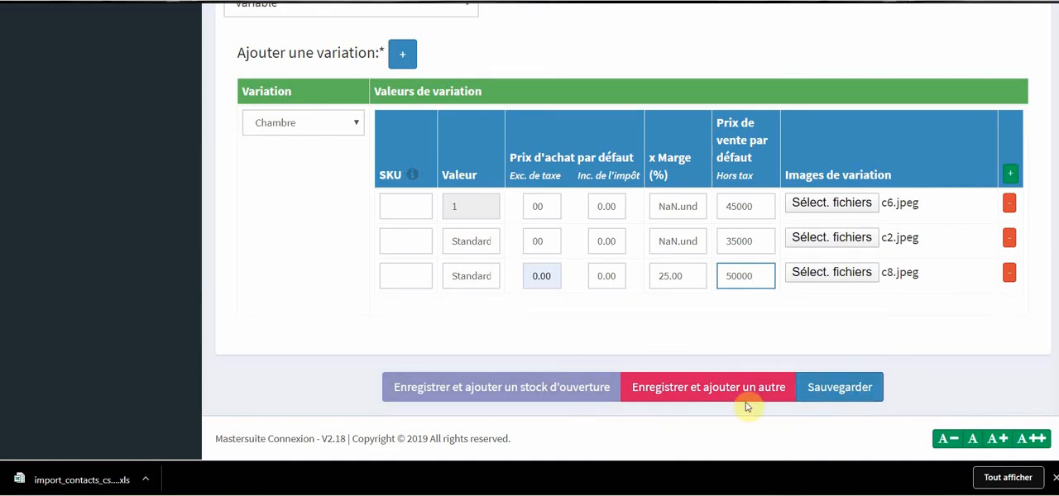
left_click(842, 388)
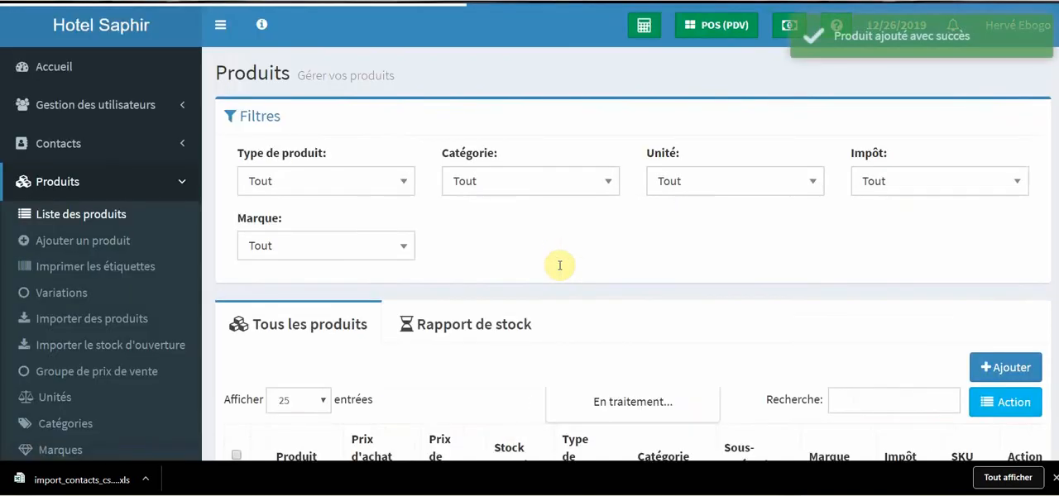
Examine the product list to check the prices, stock, type and category of the saved products.
scroll(626, 279, "down", 3)
scroll(426, 188, "down", 2)
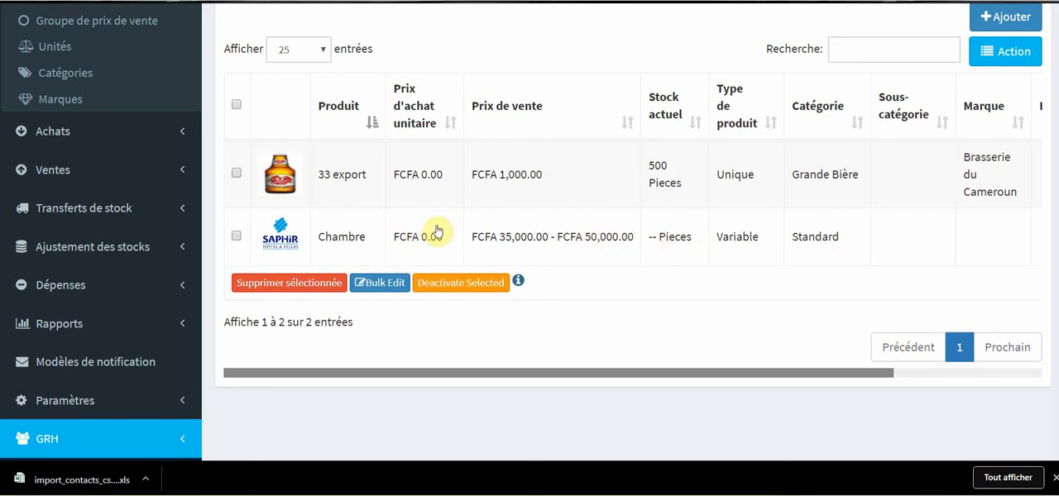
scroll(484, 254, "up", 2)
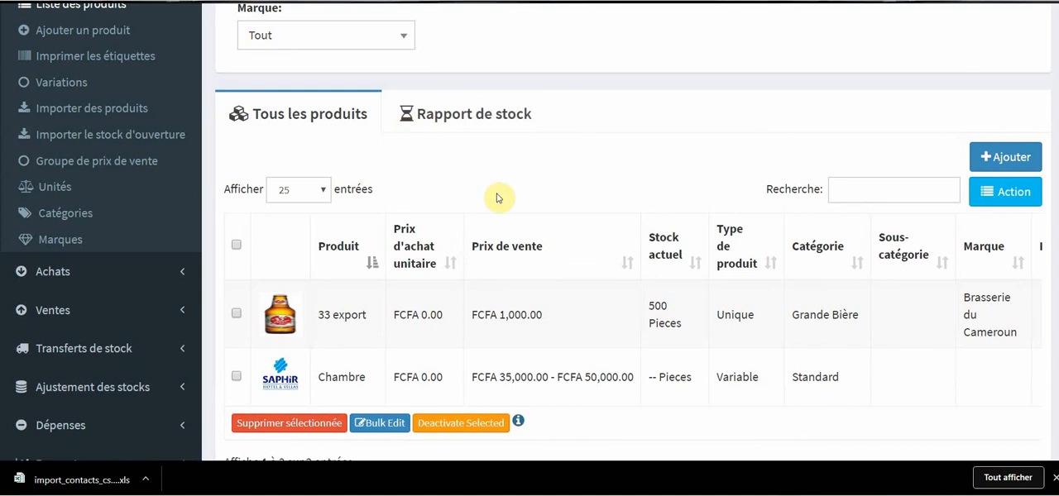
scroll(496, 199, "up", 3)
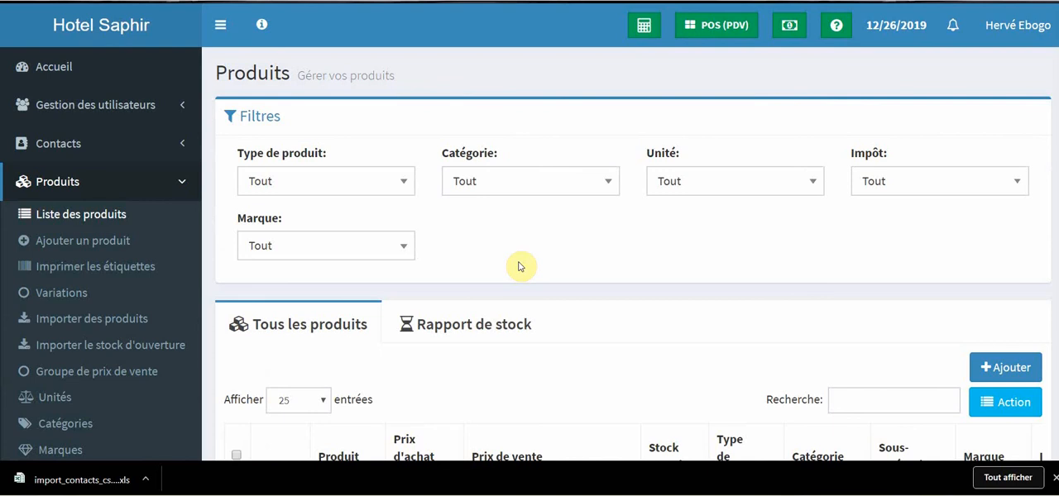
scroll(406, 149, "down", 3)
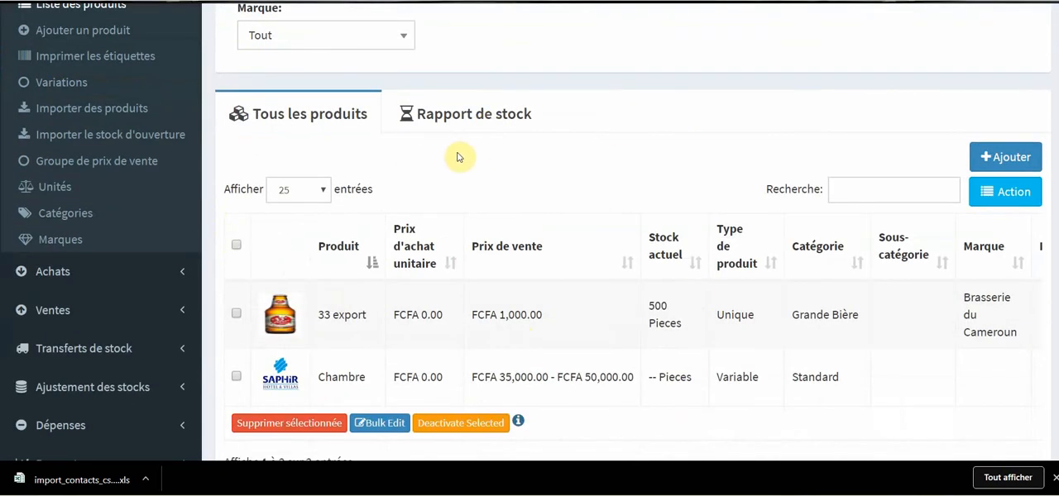
scroll(493, 157, "up", 1)
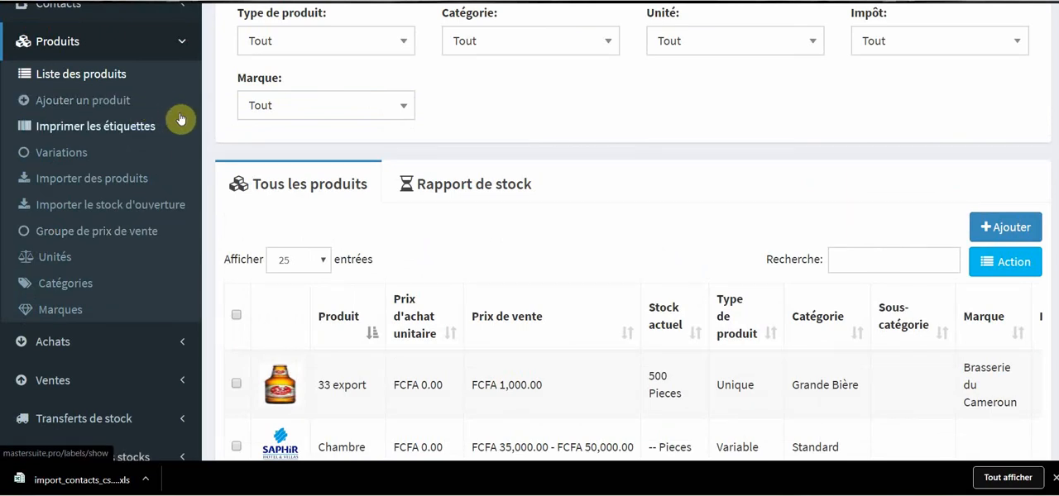
scroll(156, 120, "up", 1)
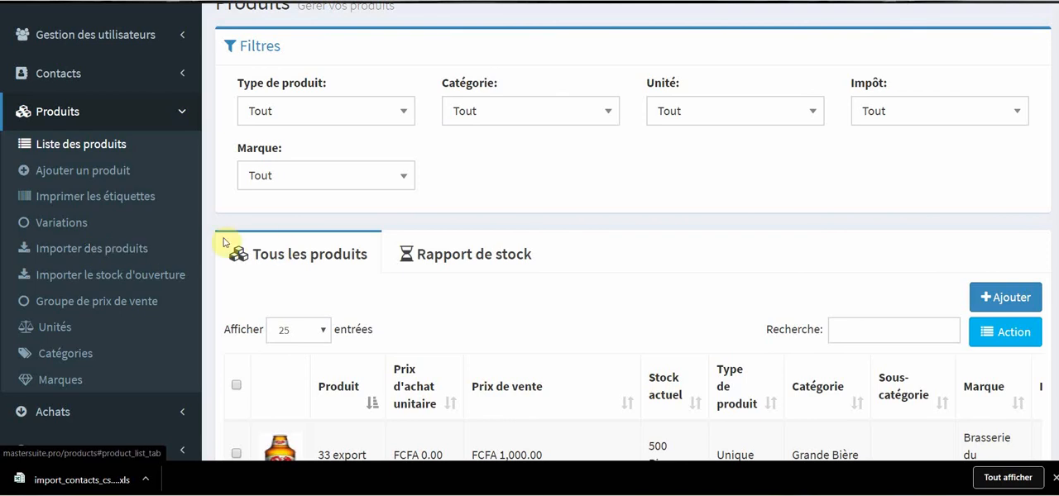
Open the product import page and download its template file without choosing a file to import.
left_click(104, 252)
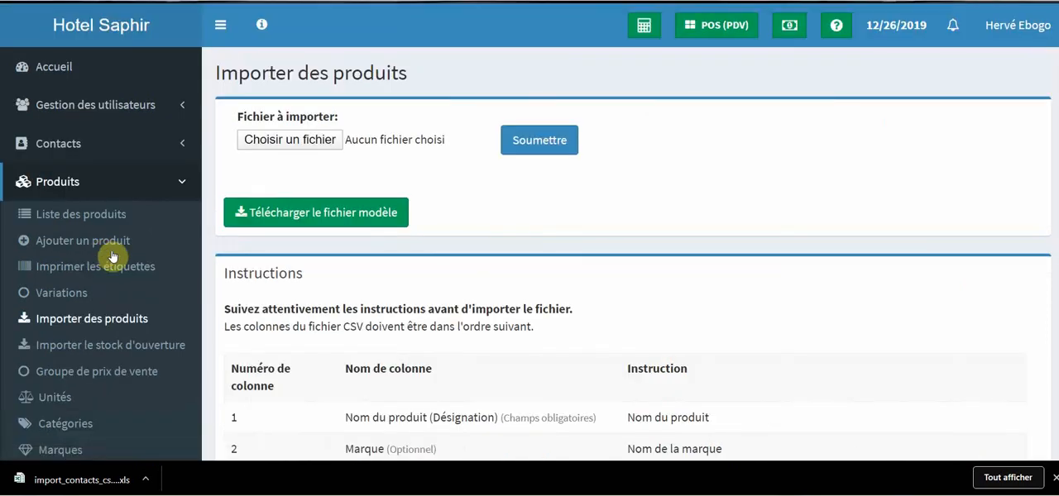
left_click(280, 141)
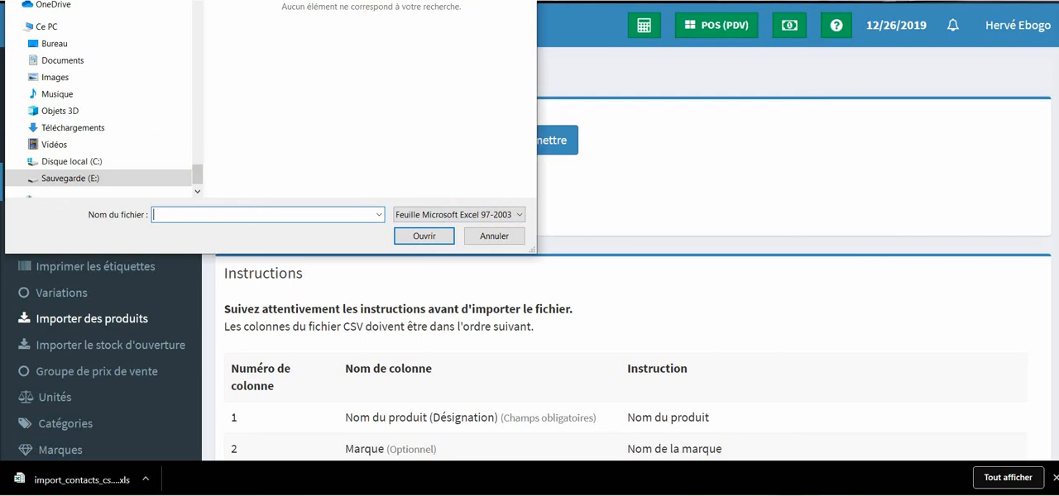
left_click(488, 233)
scroll(476, 245, "down", 2)
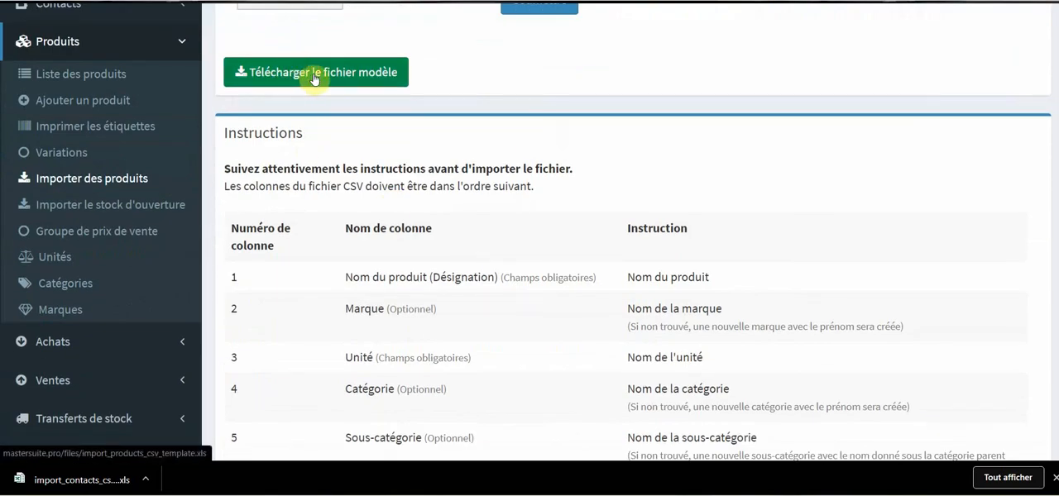
left_click(314, 80)
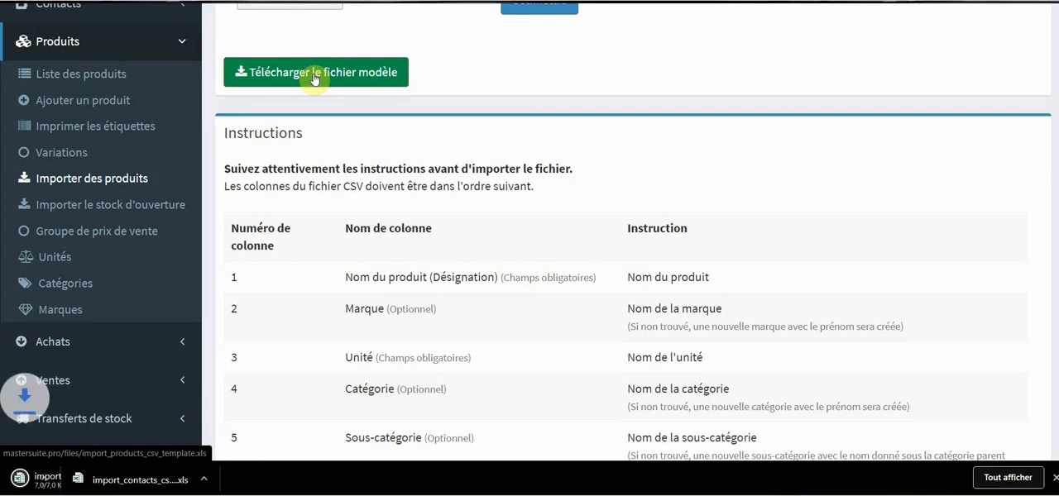
Open the downloaded product import template in Excel, review its column headings, and return to the browser.
left_click(145, 478)
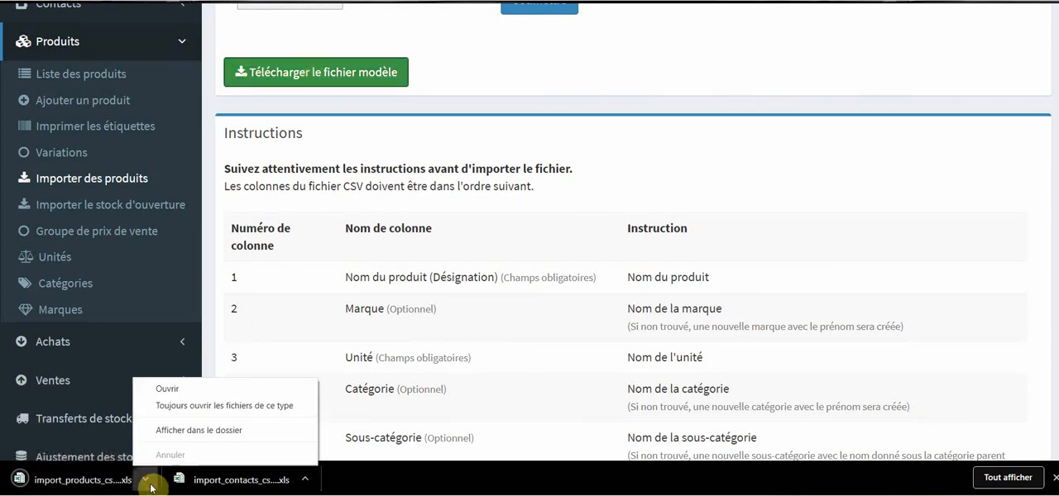
left_click(168, 388)
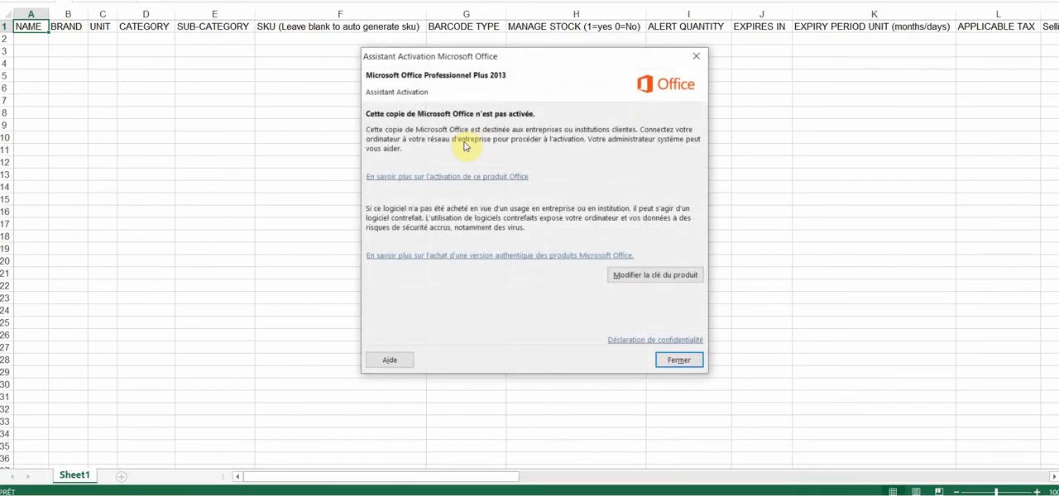
left_click(698, 56)
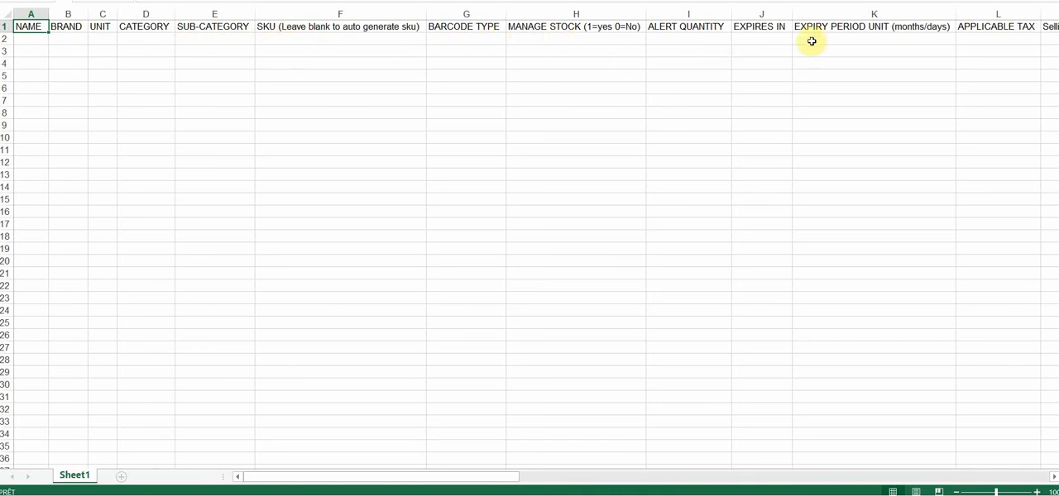
scroll(1009, 91, "down", 1)
scroll(1012, 102, "up", 1)
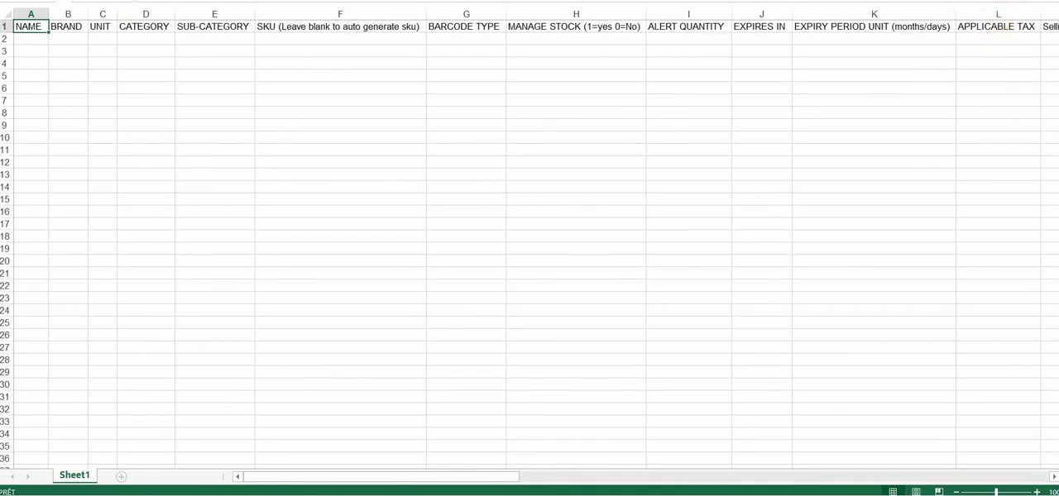
key("alt+Tab")
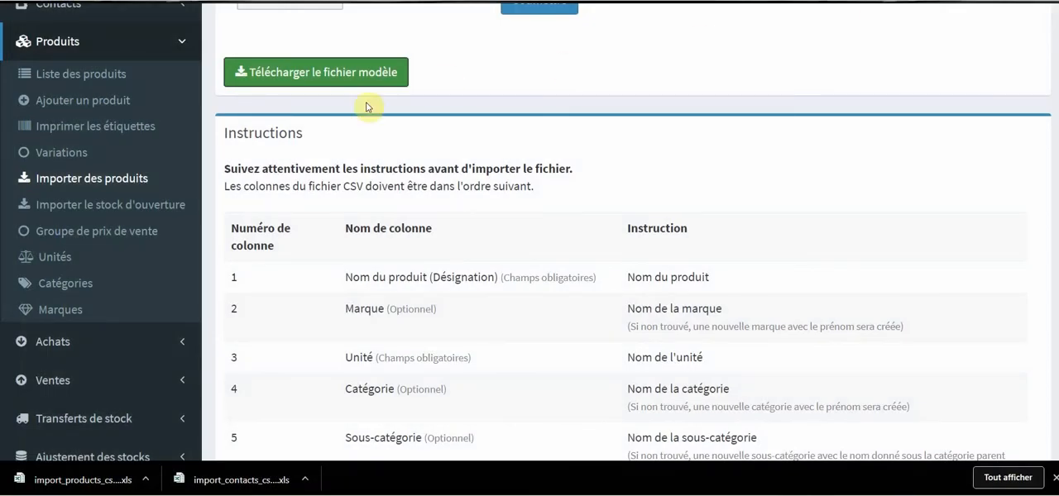
Review the column instructions for importing opening stock and open the Groupe de prix de vente page.
left_click(145, 212)
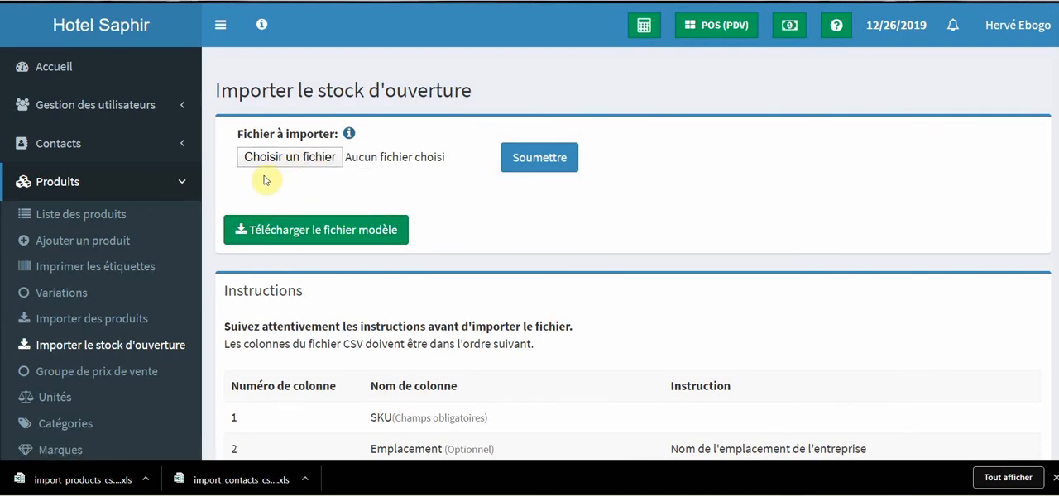
scroll(331, 203, "down", 3)
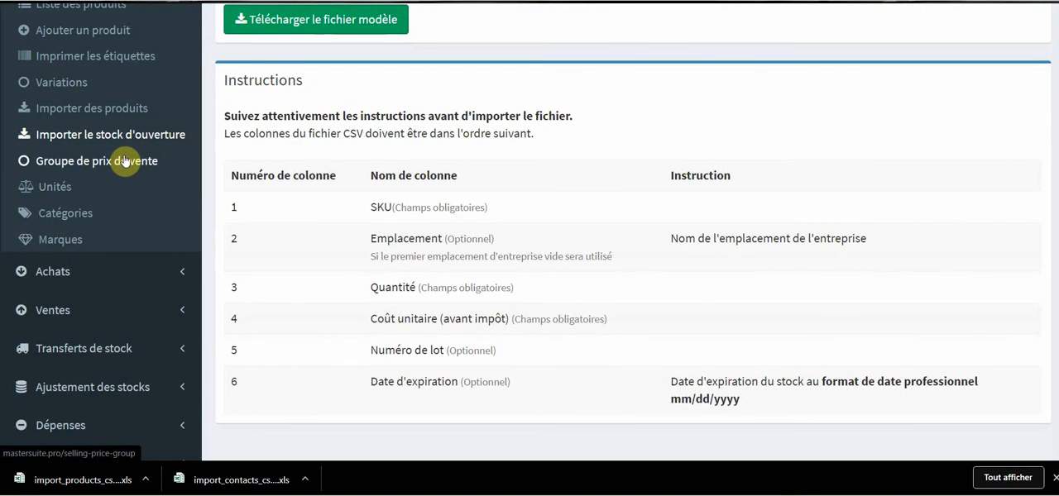
left_click(126, 160)
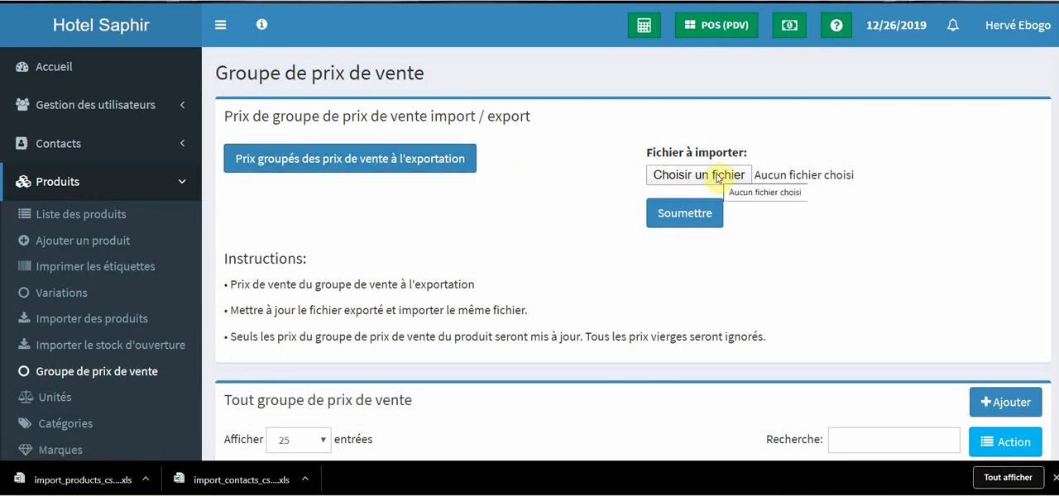
Open the Unités page and save a new unit with name Gros, short name Gros, and decimals allowed set to Oui.
scroll(497, 182, "down", 2)
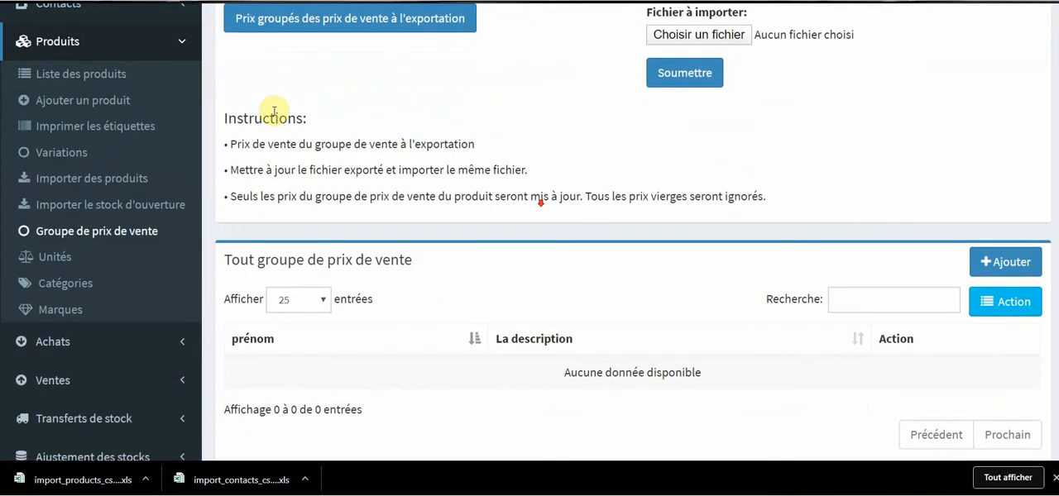
left_click(55, 258)
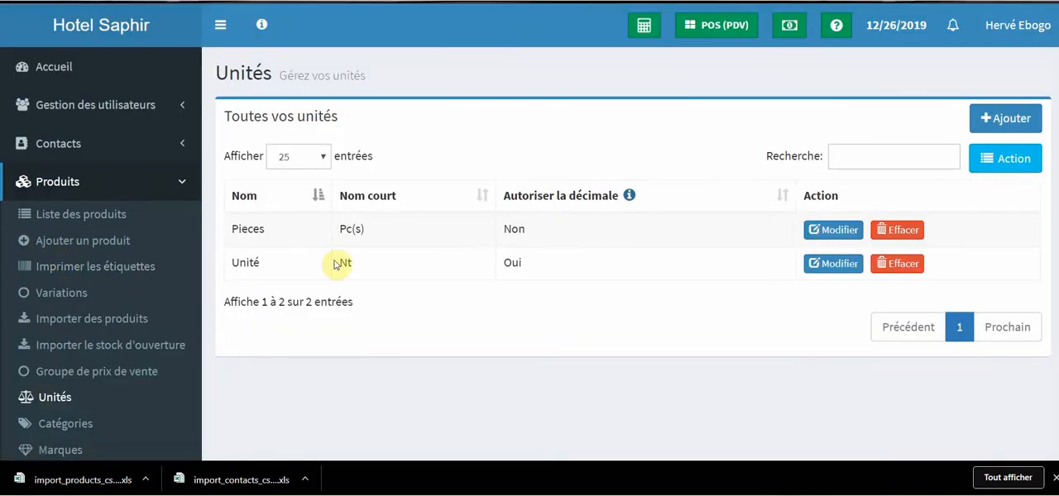
left_click(1008, 118)
left_click(393, 129)
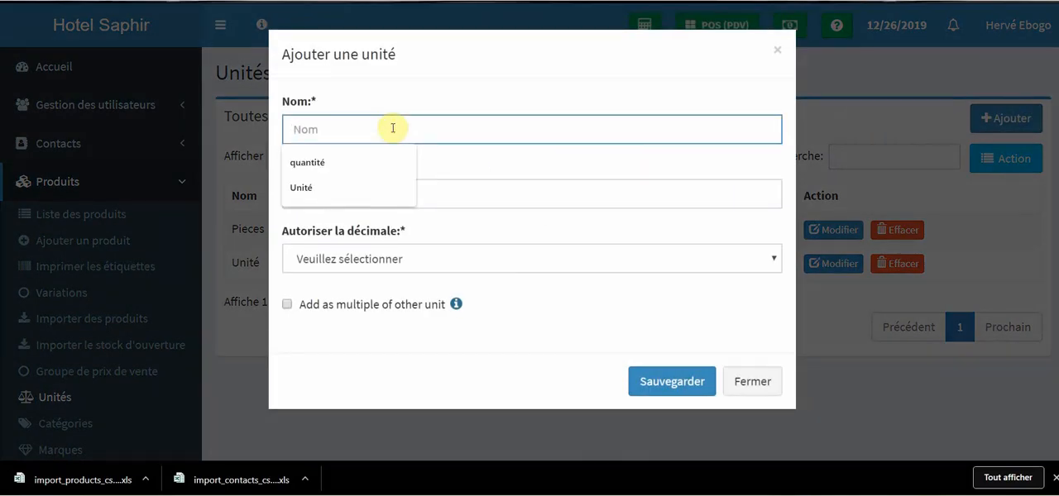
type("Gros")
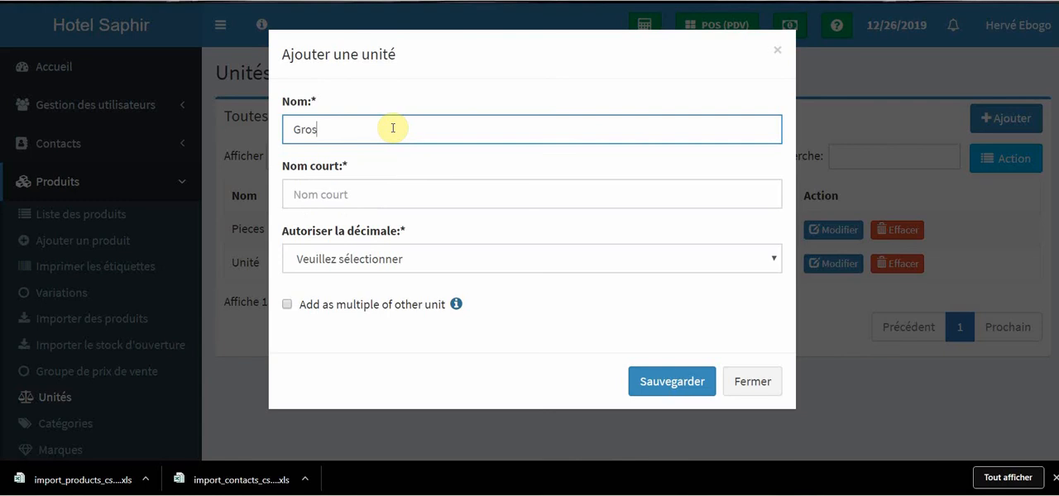
left_click(349, 193)
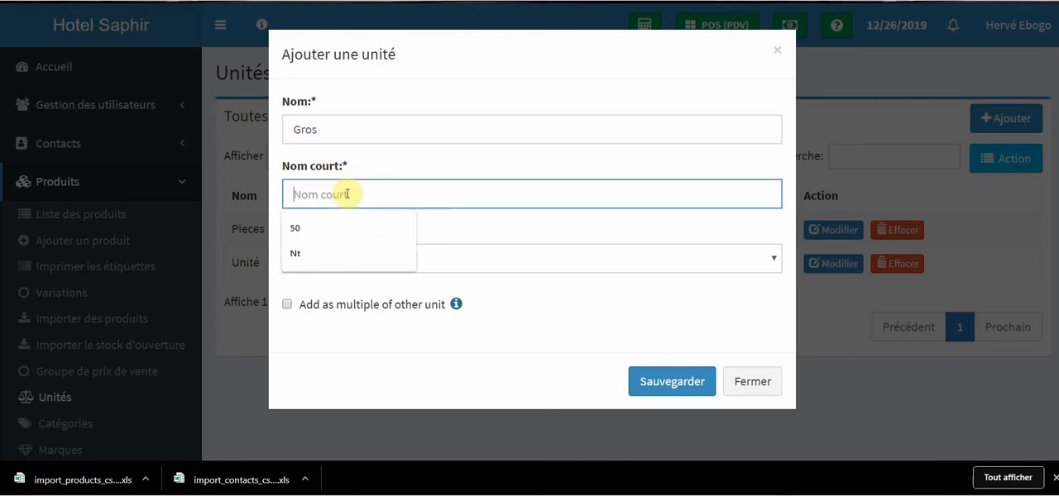
type("Gros")
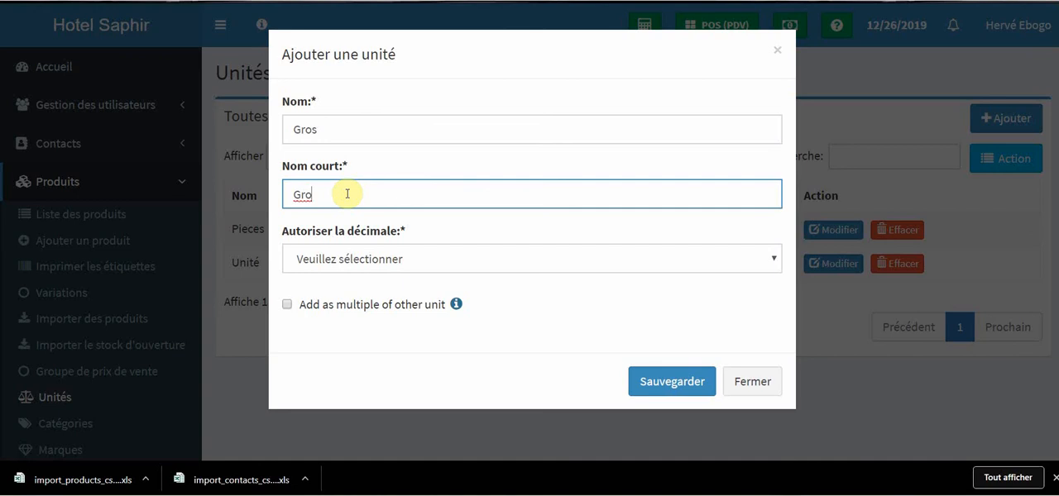
left_click(438, 261)
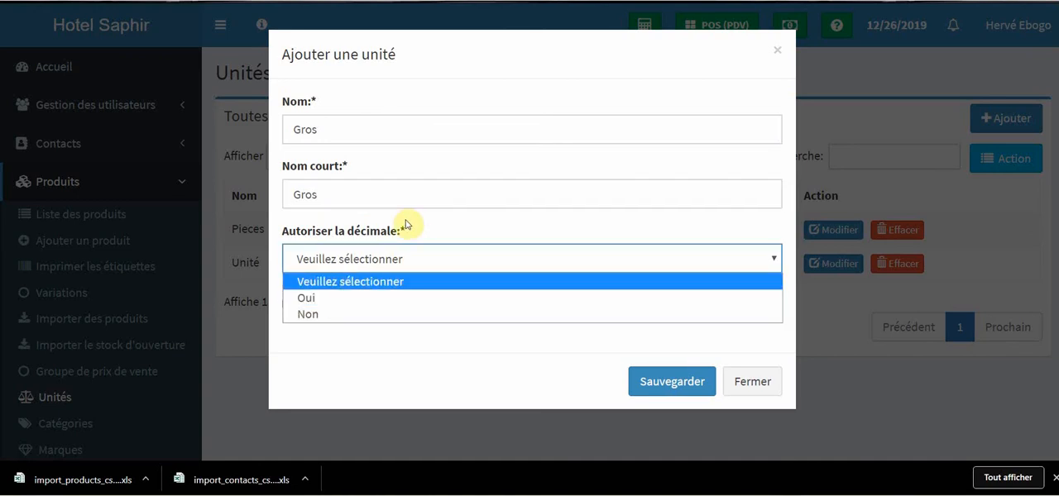
left_click(344, 299)
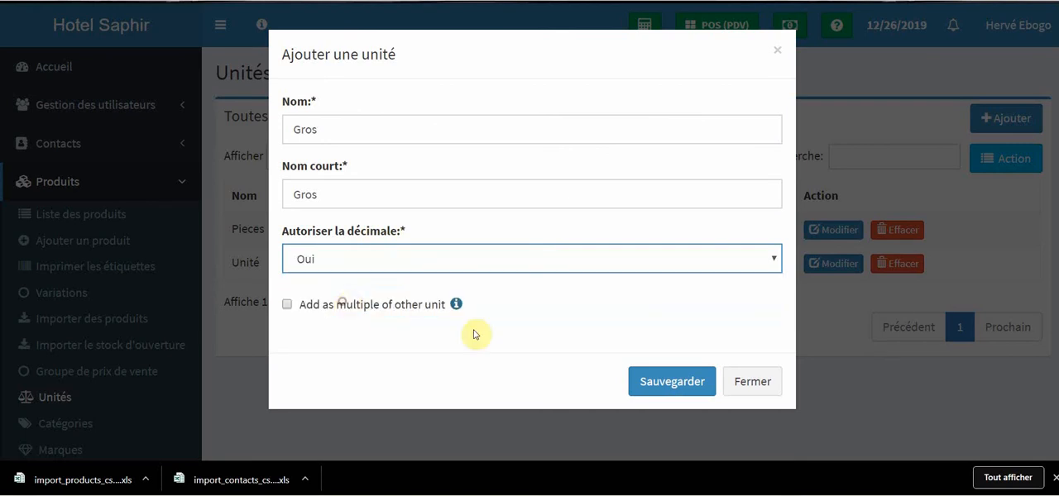
left_click(645, 381)
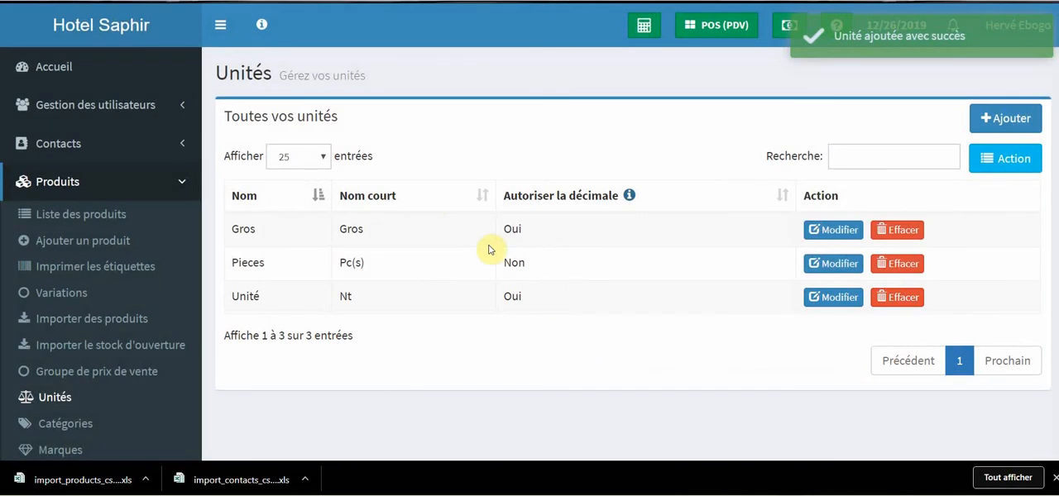
Save another unit with name quantité, short name Quantité, and decimals allowed set to Oui.
left_click(1004, 118)
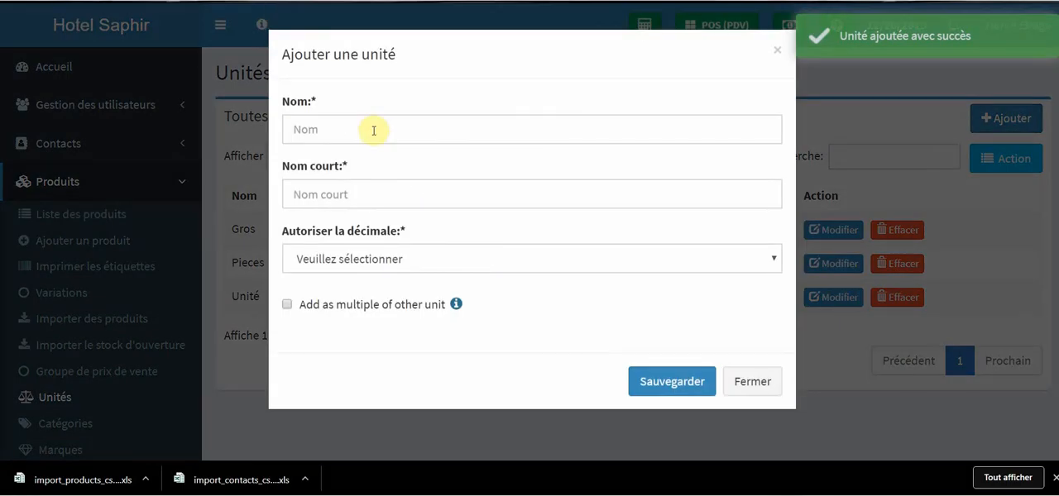
left_click(381, 131)
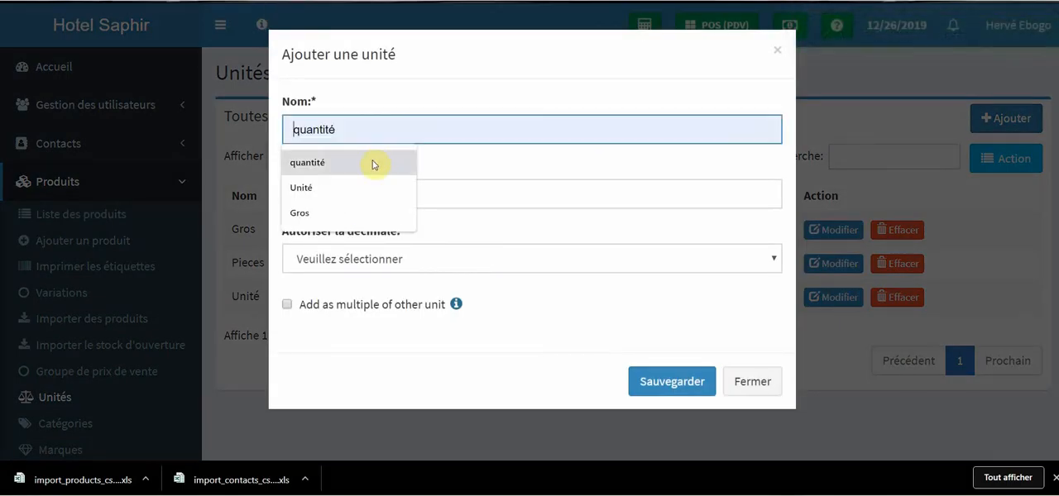
left_click(373, 164)
left_click(394, 197)
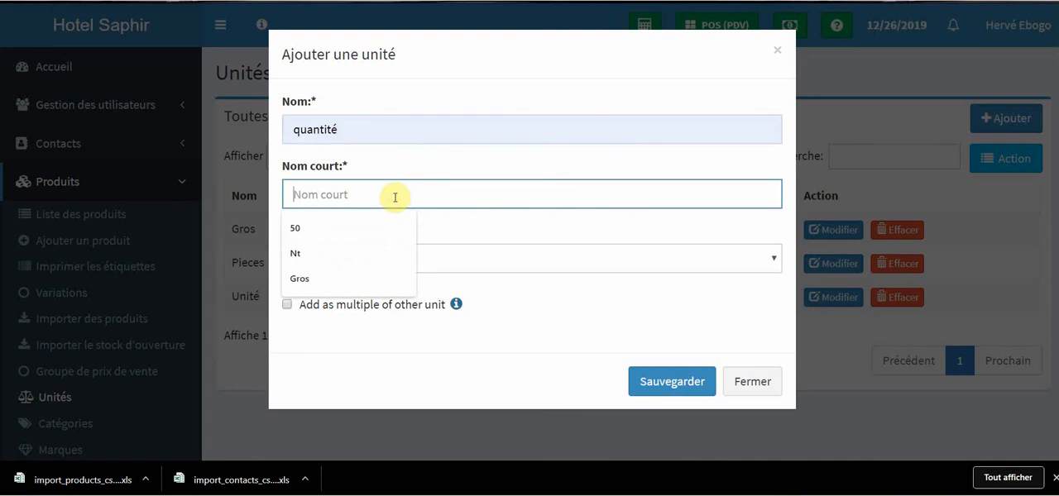
type("Quantité")
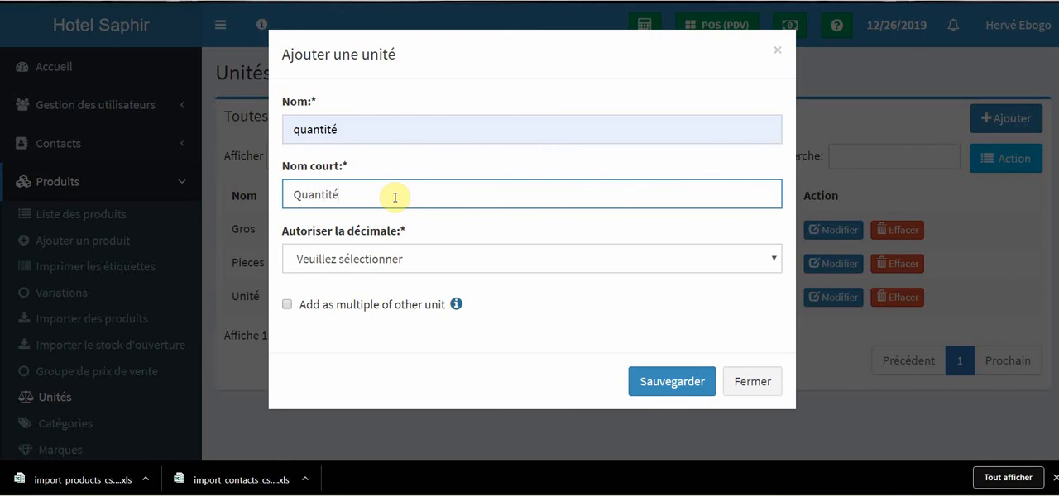
left_click(402, 258)
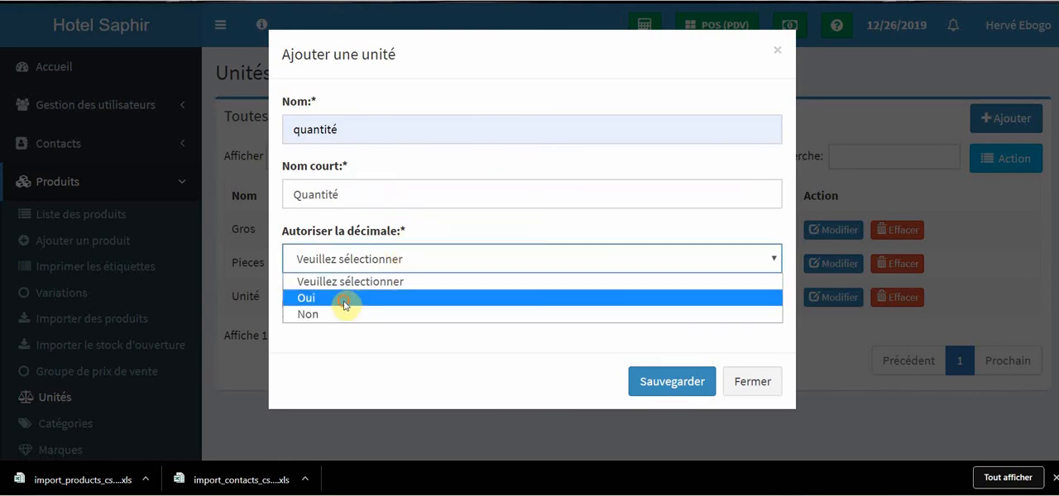
left_click(345, 304)
left_click(672, 380)
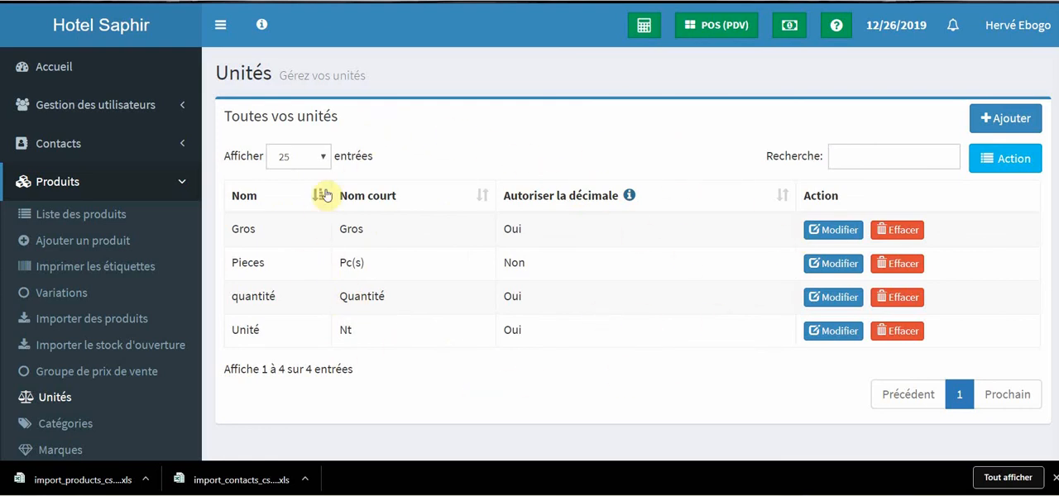
scroll(343, 322, "down", 3)
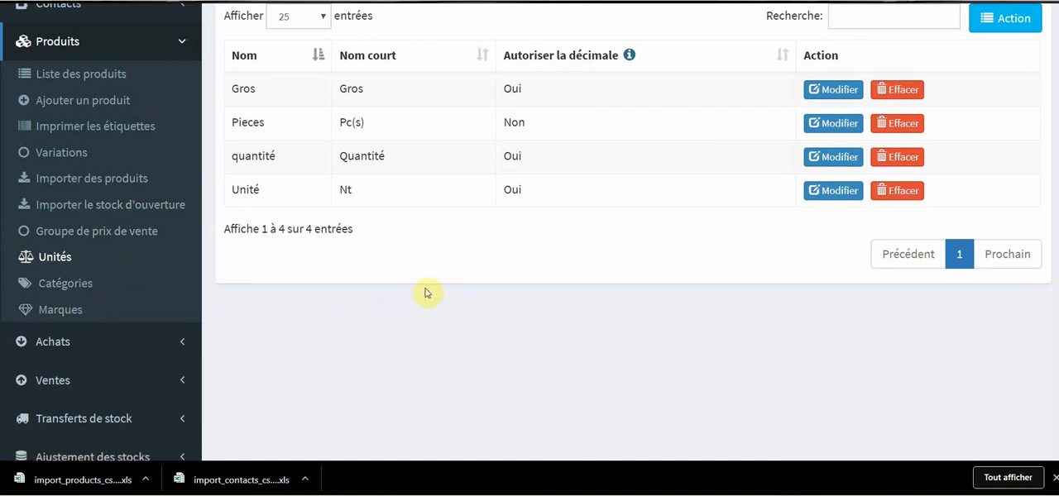
scroll(424, 292, "up", 1)
scroll(424, 292, "up", 1)
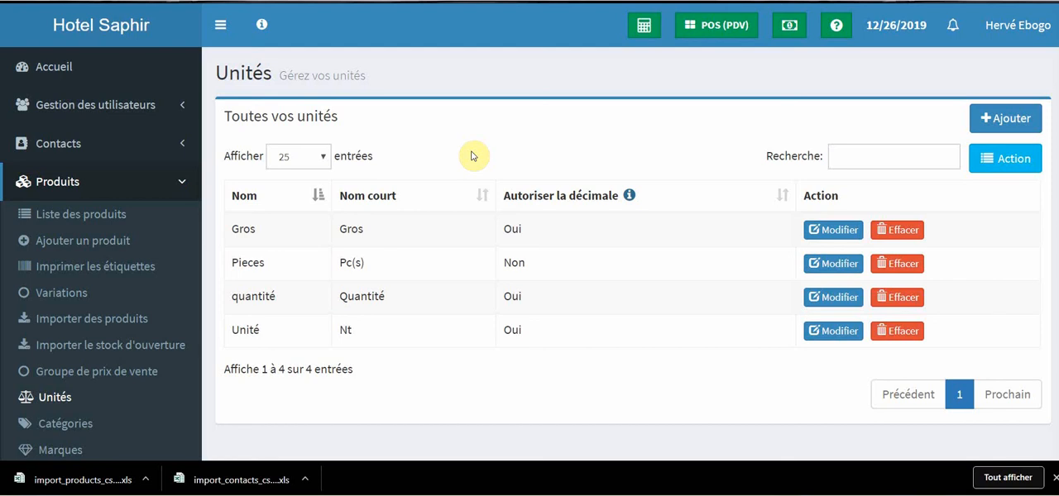
scroll(451, 166, "down", 1)
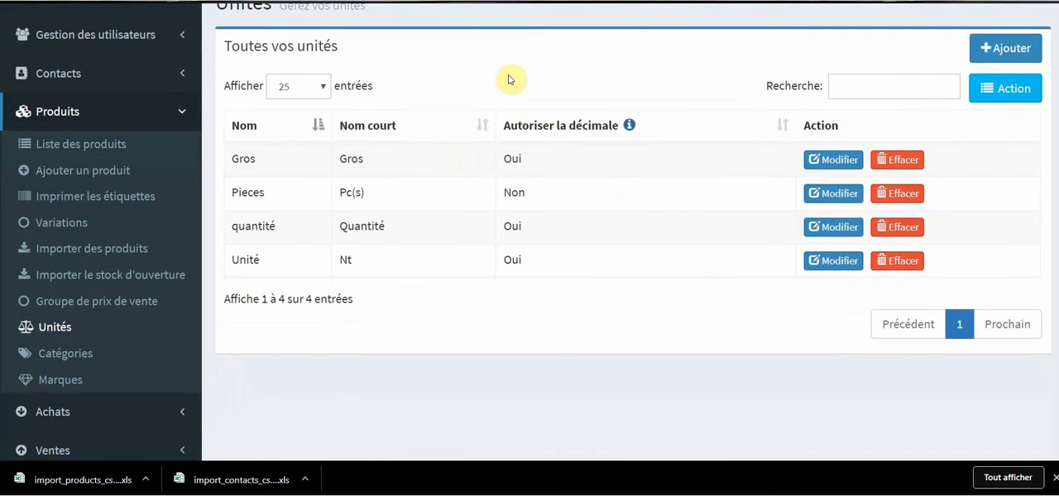